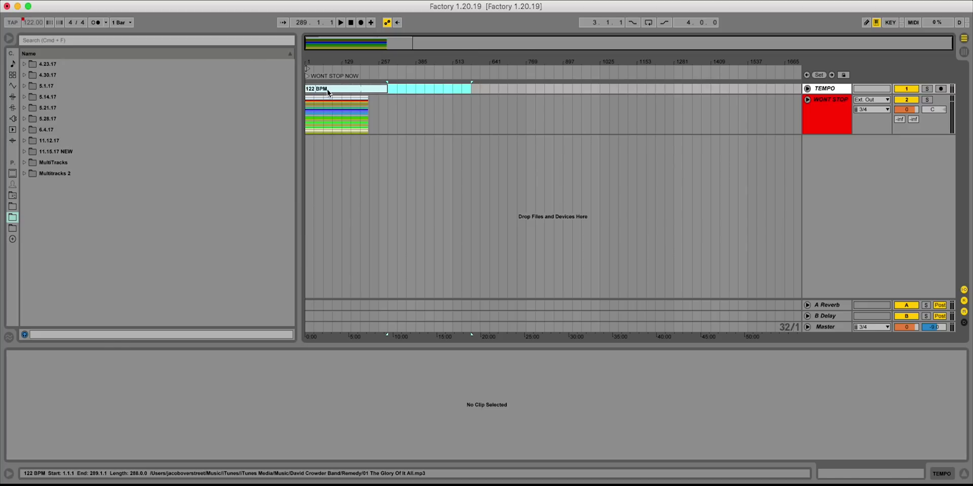
Step: Select the WONT STOP group track
click(336, 118)
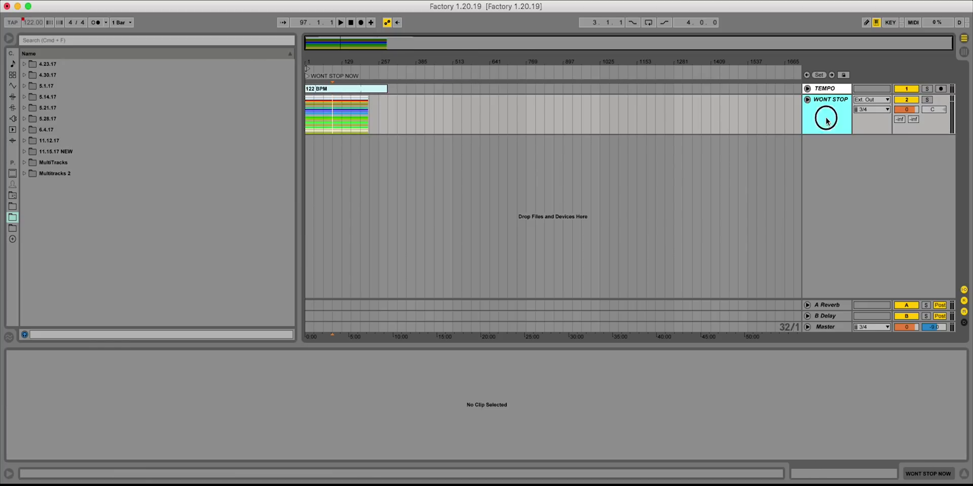
Step: Turn on the metronome and jump back to the WONT STOP NOW locator
click(324, 86)
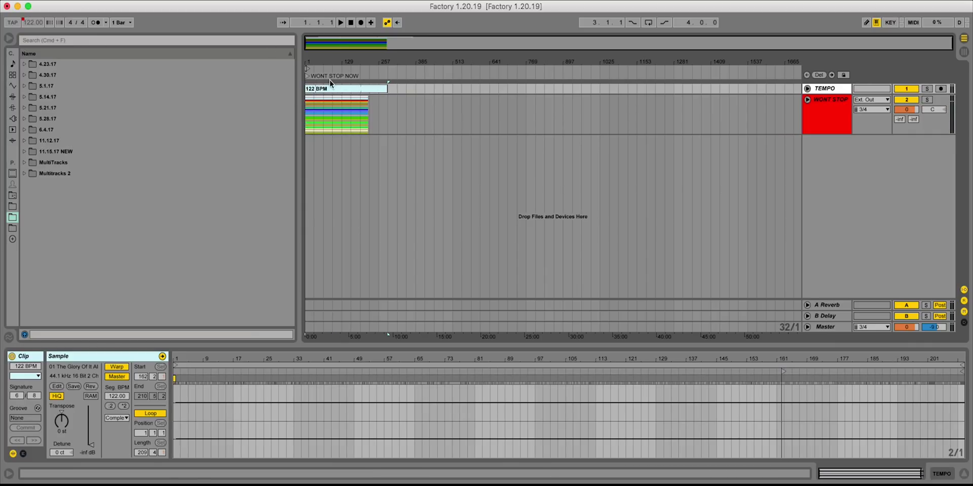
click(96, 23)
click(307, 77)
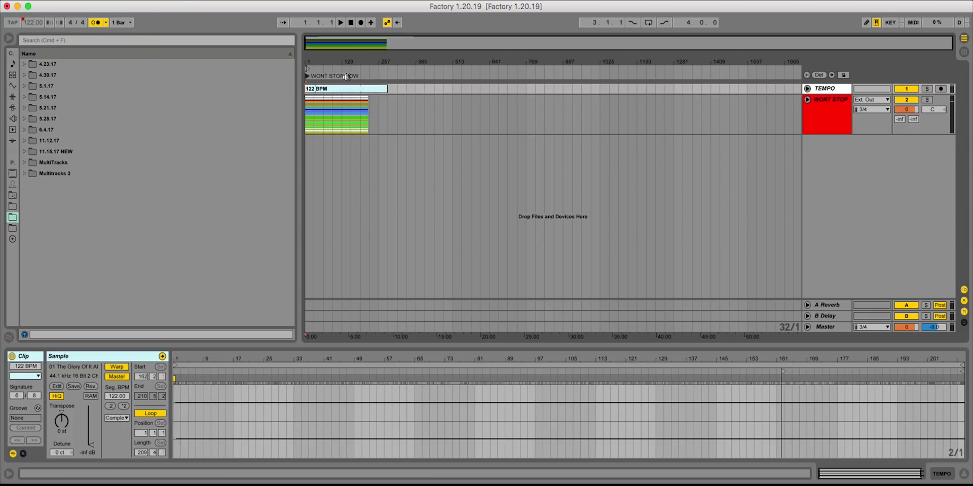
Step: Unfold the WONT STOP group to show its tracks, then fold it back up
click(844, 106)
click(807, 99)
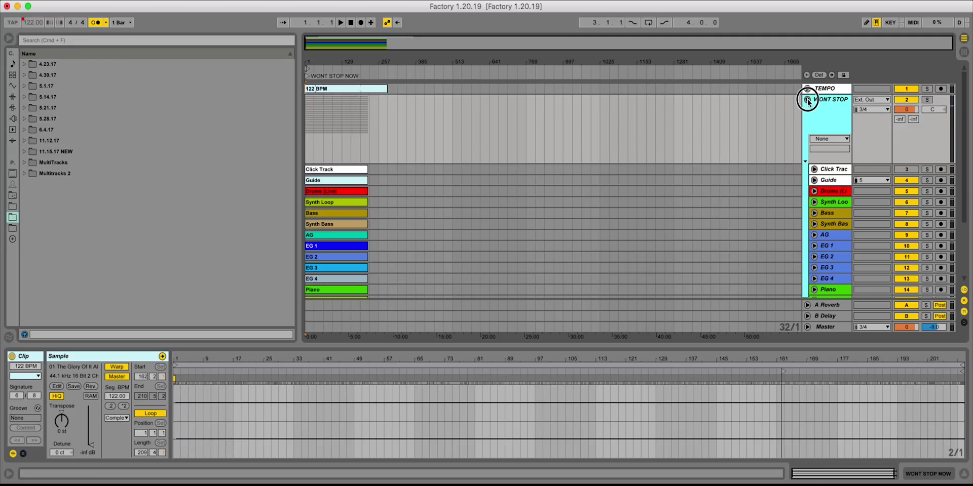
click(807, 99)
click(807, 100)
click(807, 99)
Step: Select the 122 BPM tempo clip, which runs to bar 289, to view its details
click(409, 93)
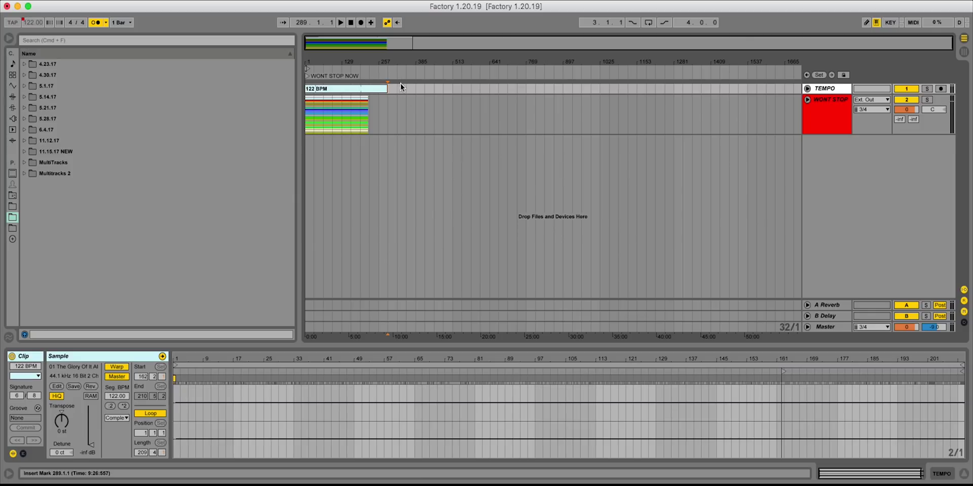
click(346, 90)
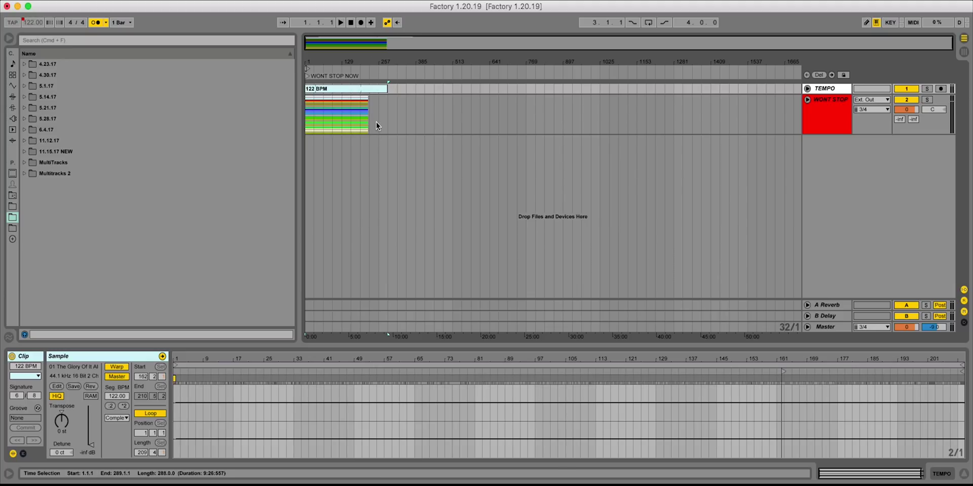
click(403, 107)
Step: Select the 122 BPM tempo clip and check its options and end position before resizing
click(381, 93)
click(380, 92)
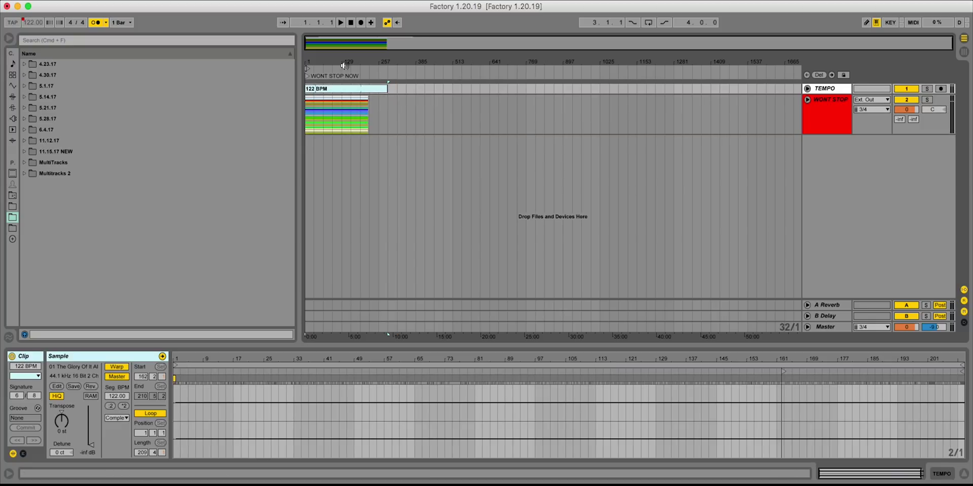
right_click(375, 87)
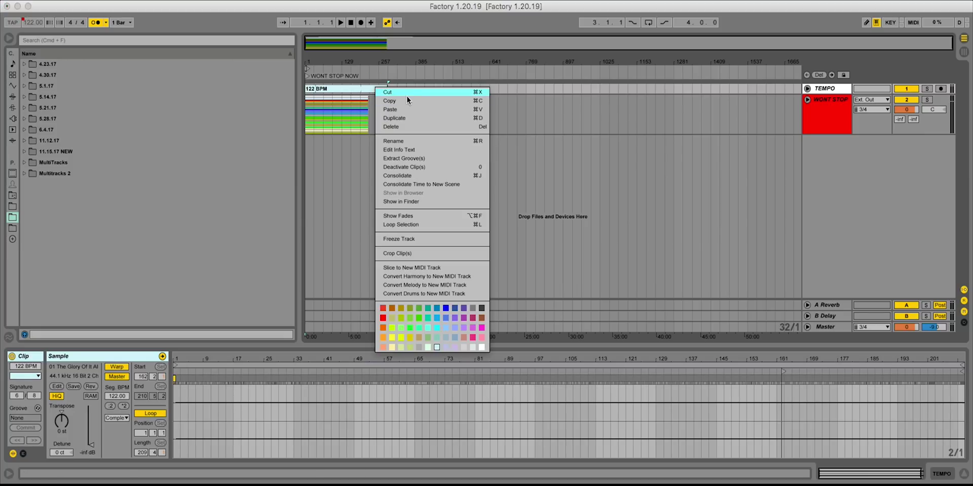
click(408, 101)
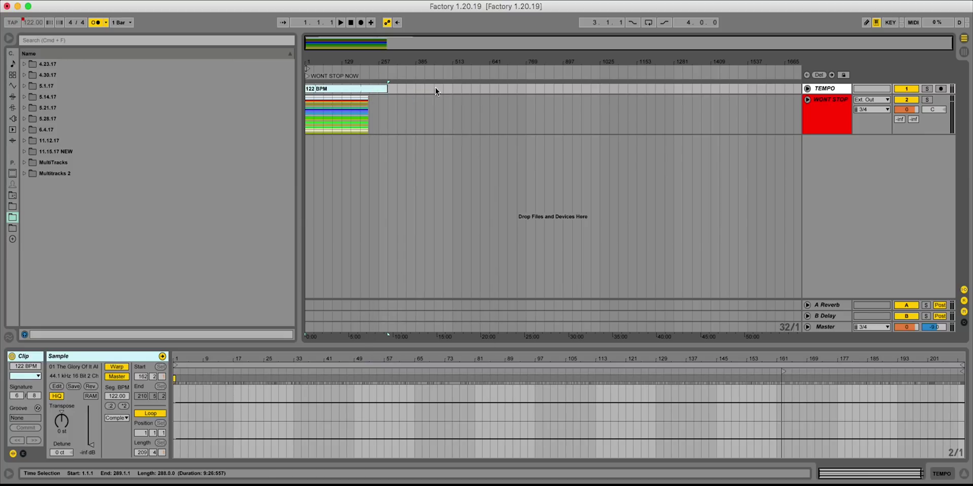
click(389, 89)
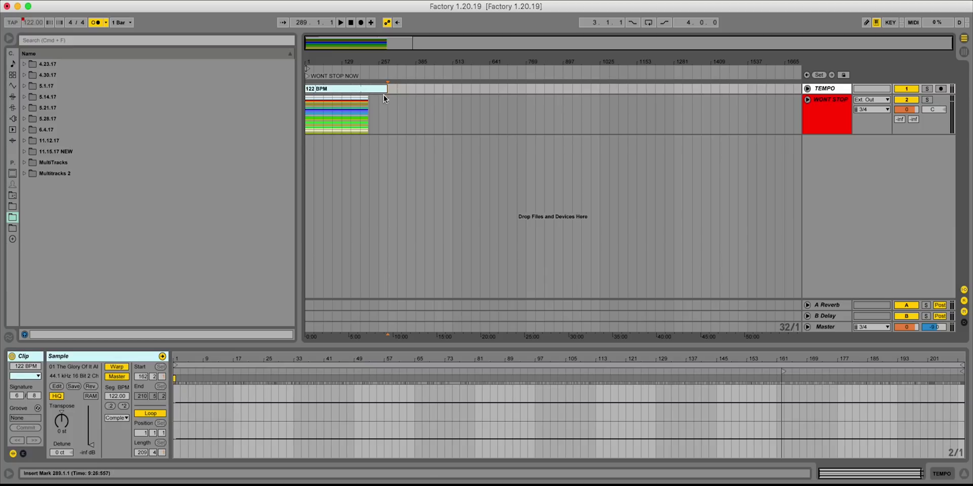
click(372, 108)
drag(373, 110, 406, 109)
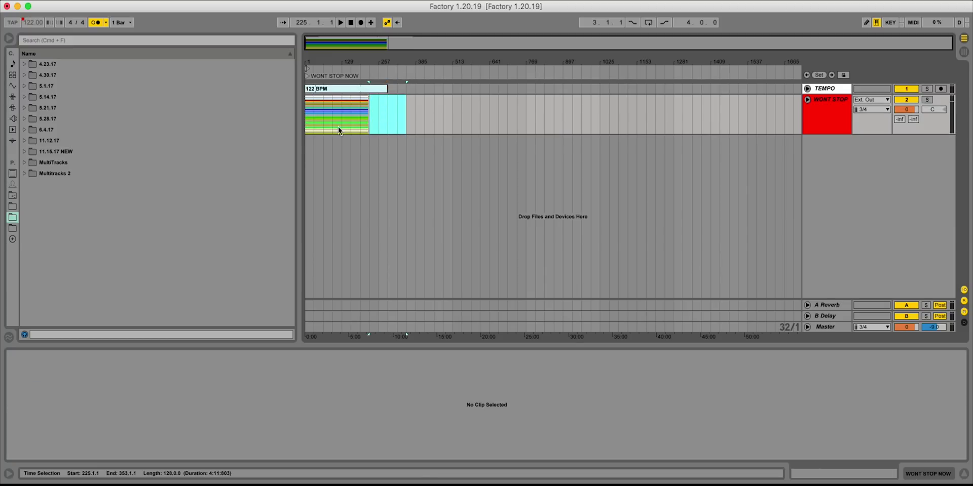
click(378, 113)
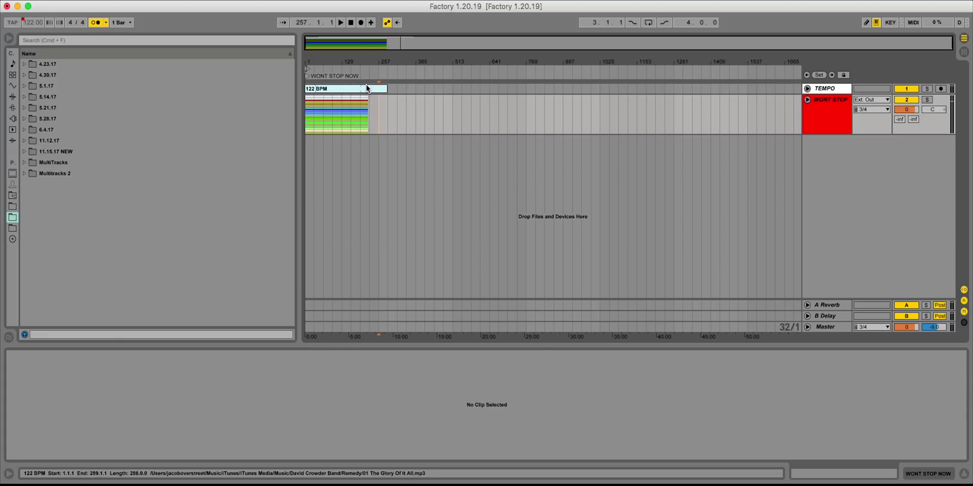
Step: Drag the tempo clip's end out to bar 769, then trim it back to bar 513
drag(384, 88, 526, 88)
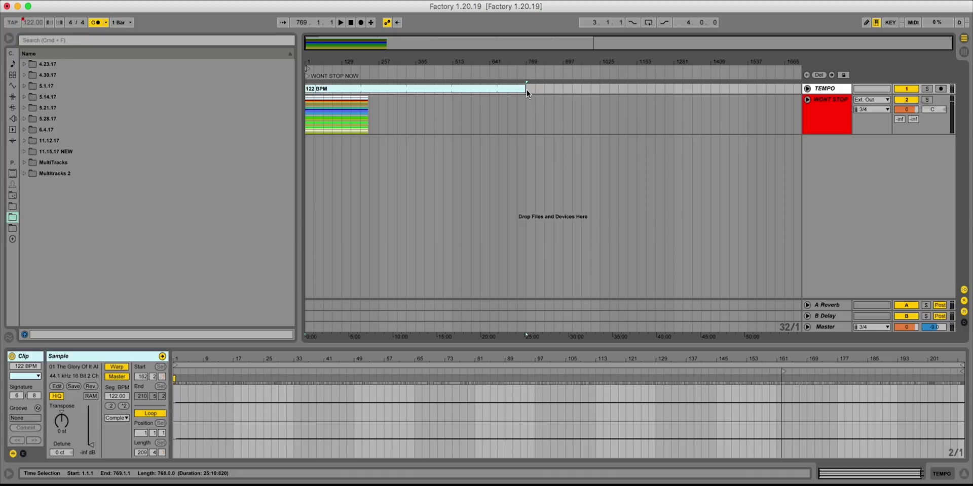
click(527, 90)
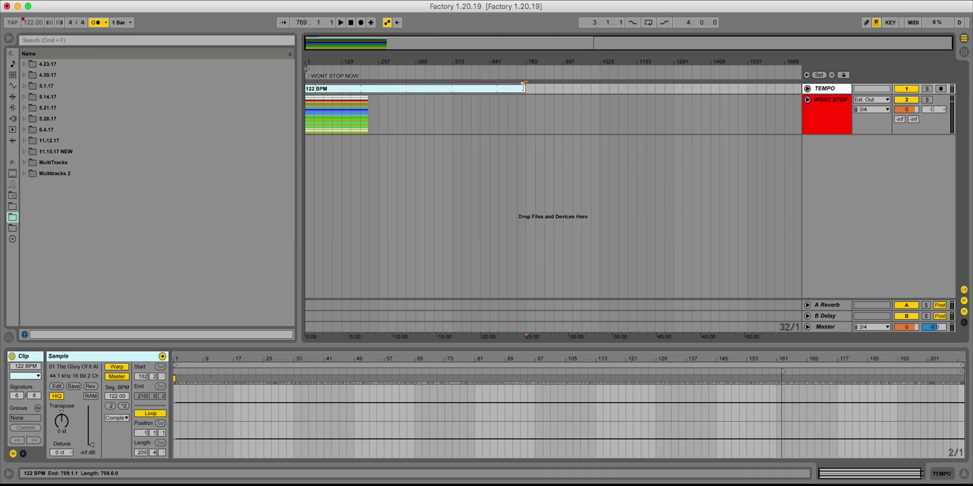
drag(526, 89, 461, 90)
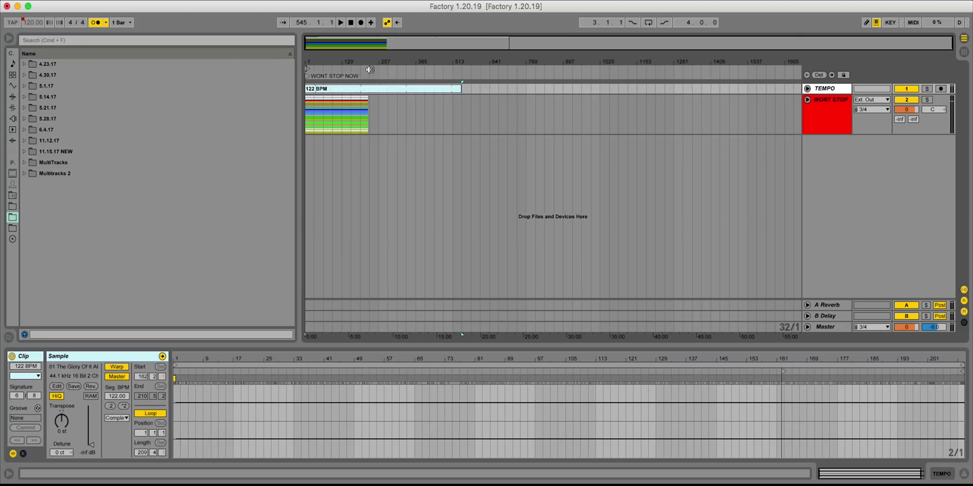
drag(461, 89, 452, 90)
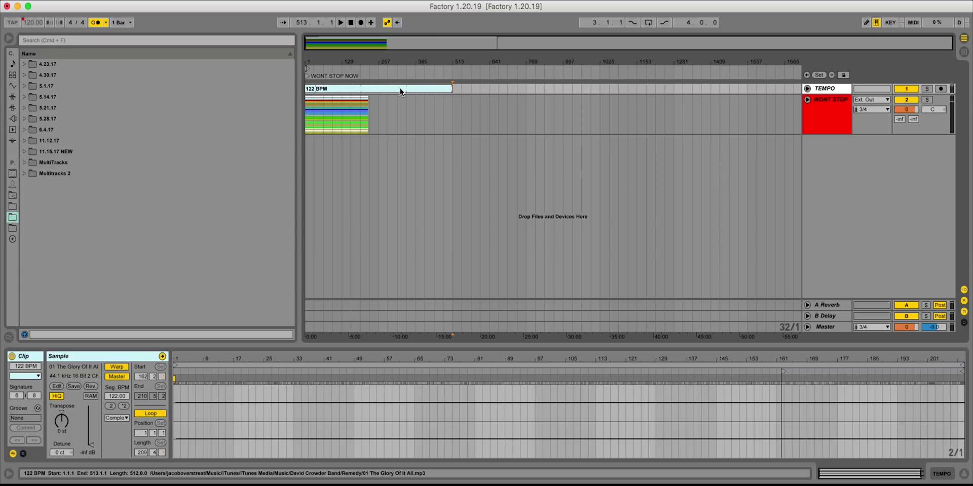
click(334, 84)
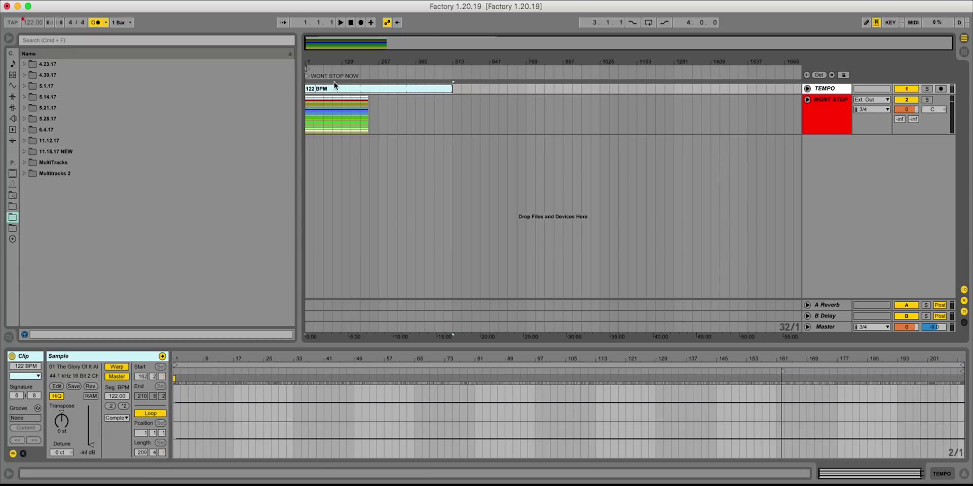
Step: Duplicate the tempo clip at bar 513 and stretch the copy to about bar 1409
click(452, 90)
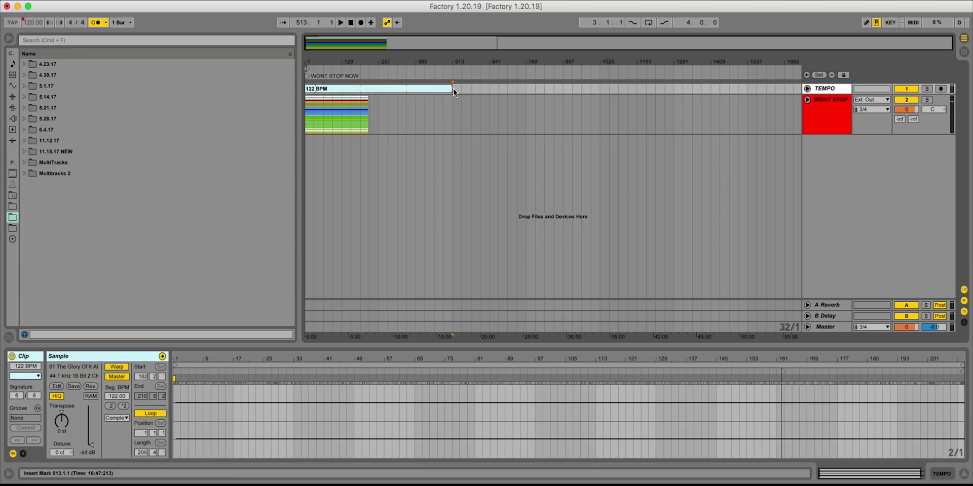
right_click(453, 89)
click(497, 97)
drag(537, 91, 711, 87)
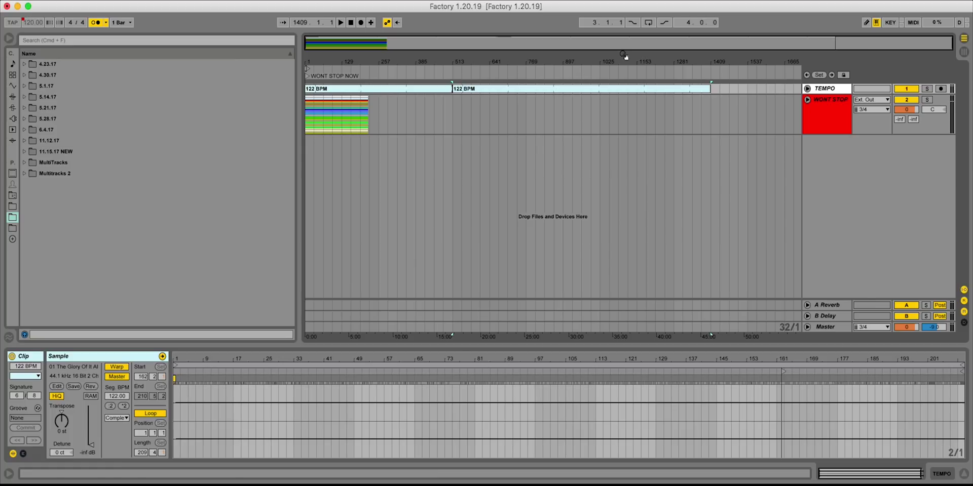
Step: Set the second clip's Seg. BPM to 72 and enable Master so it drives the song tempo
click(116, 397)
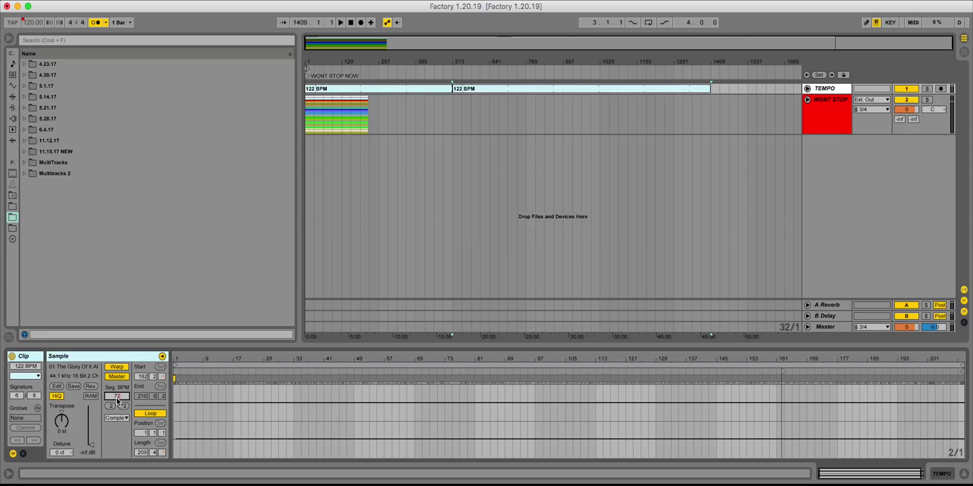
text(72)
key(Return)
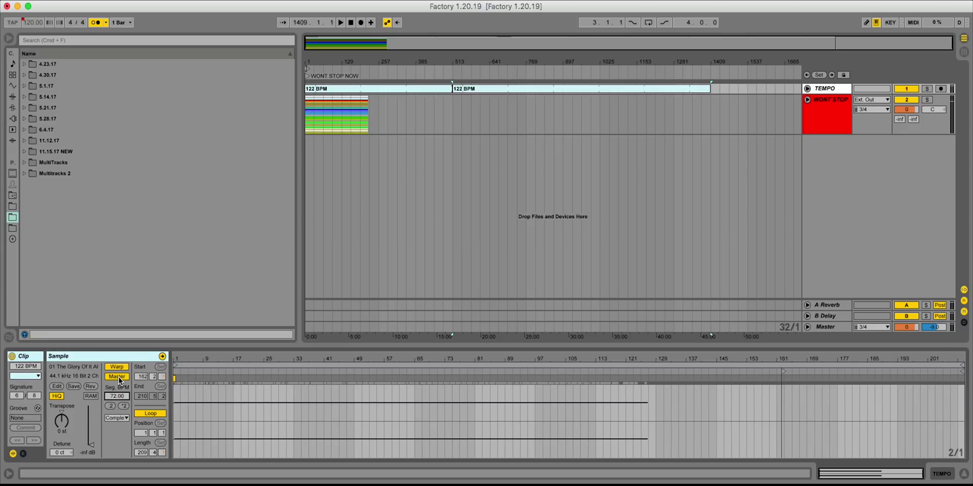
click(119, 376)
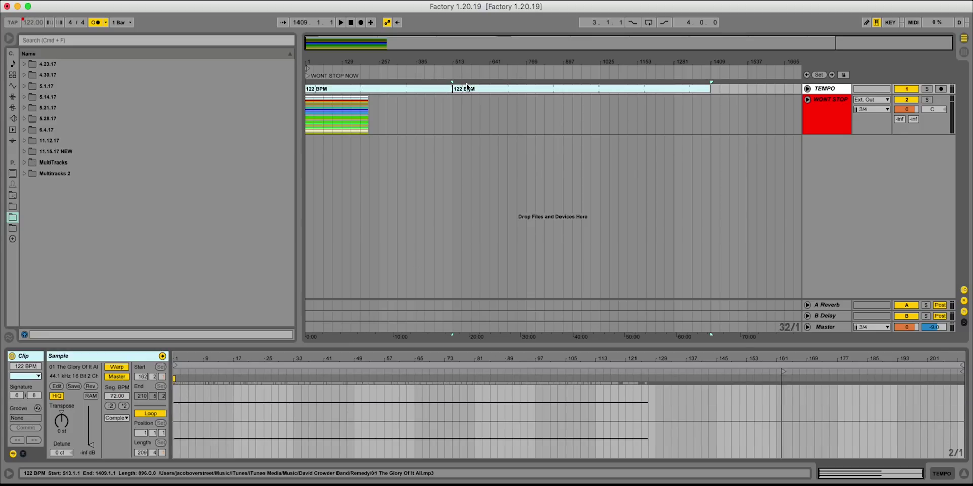
click(471, 107)
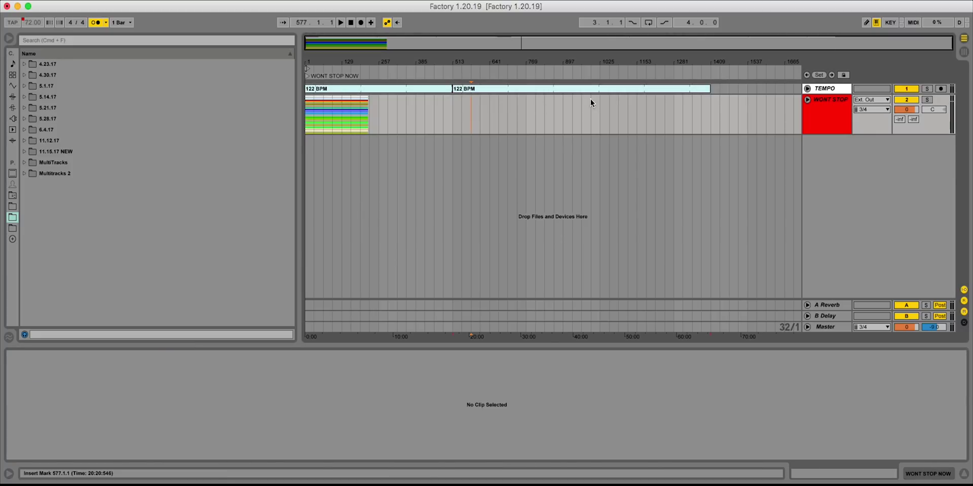
click(499, 110)
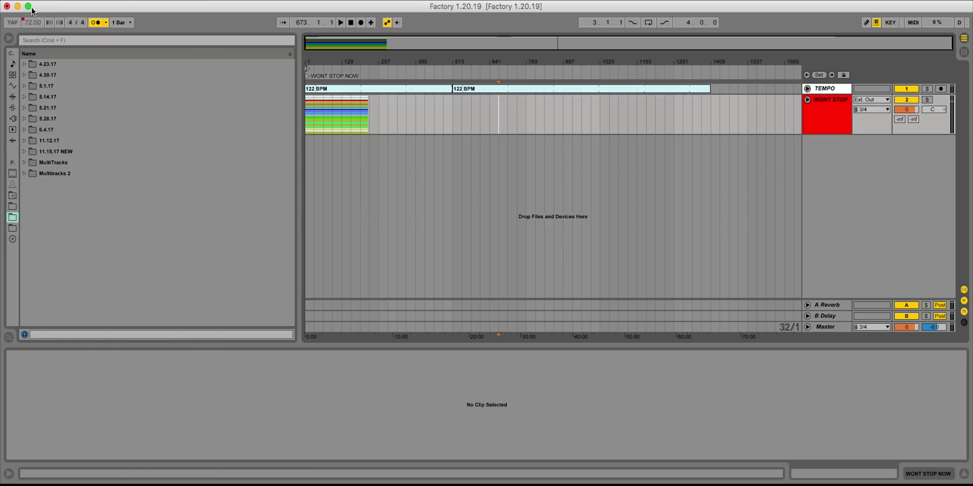
Step: Add a '2. FADE AWAY' locator at bar 513 and start playback from there
click(450, 110)
right_click(453, 76)
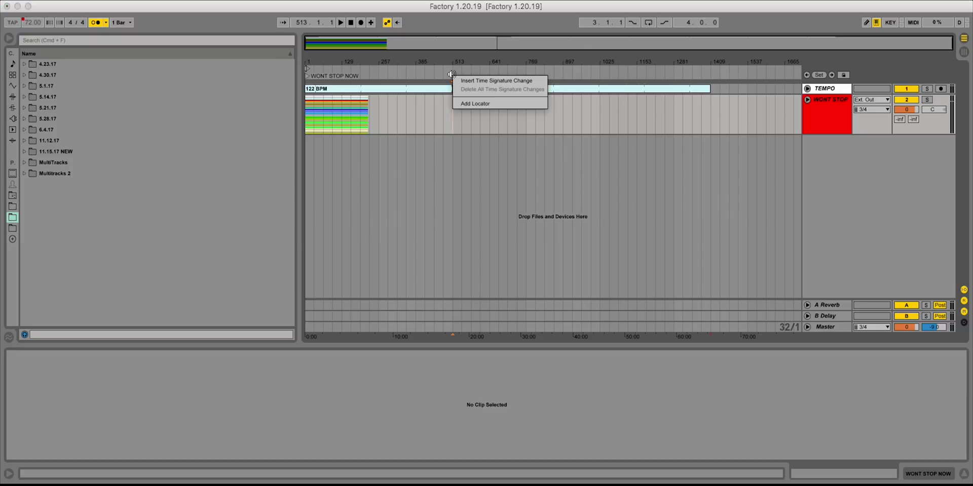
click(476, 104)
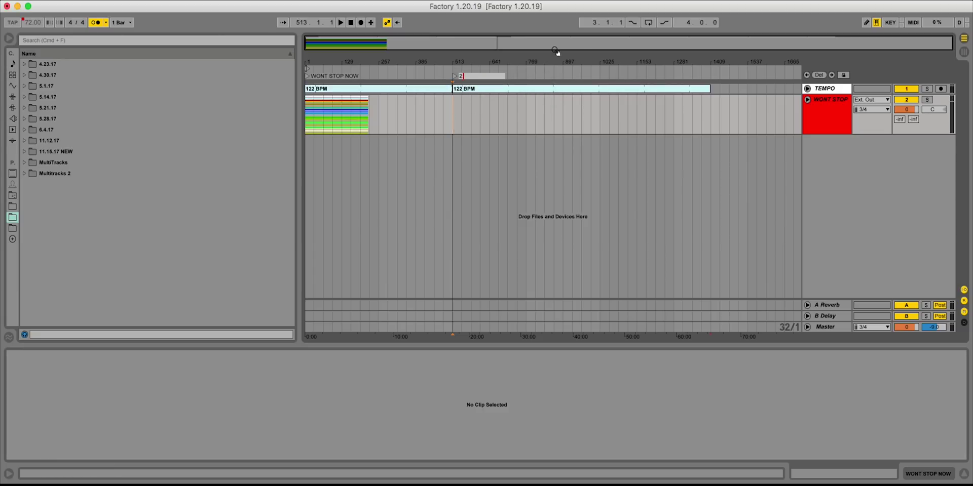
text(. FADE AWAY)
key(Return)
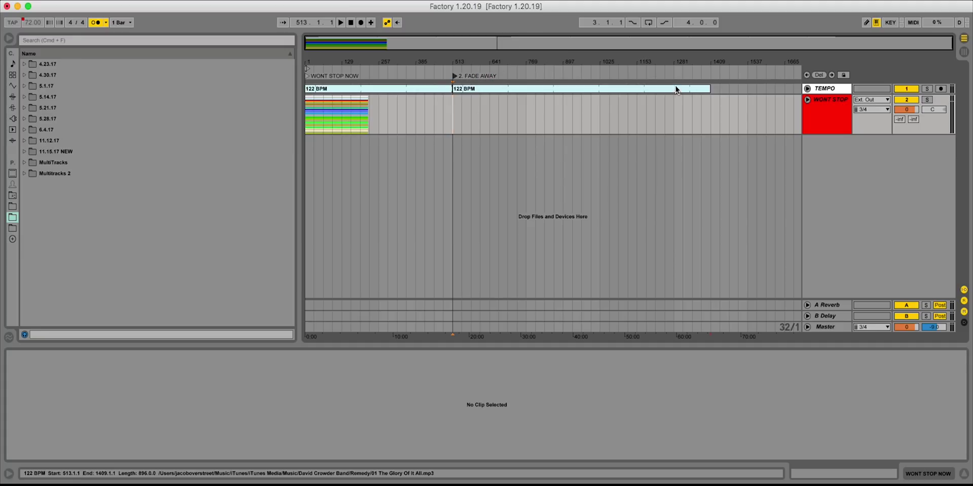
key(space)
Step: Rename the 122 BPM clip at bar 513 to '72BPM'
click(474, 90)
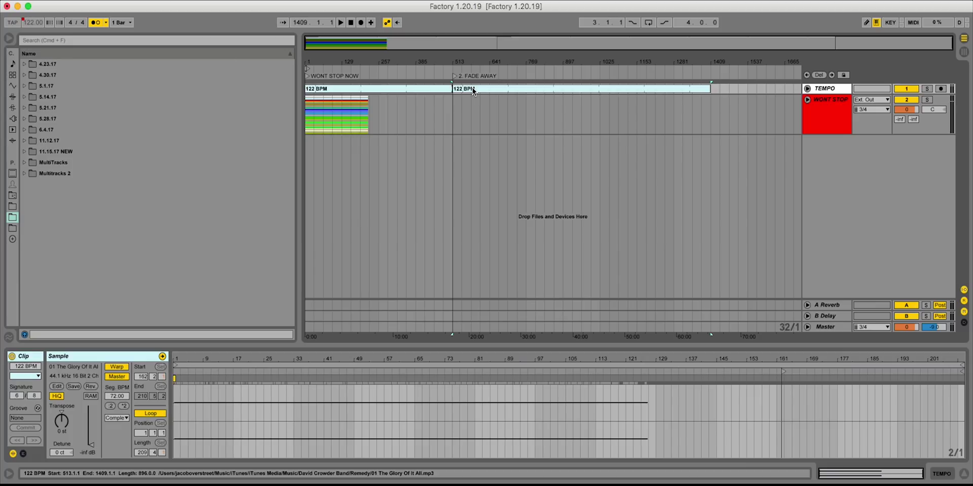
click(472, 90)
text(72)
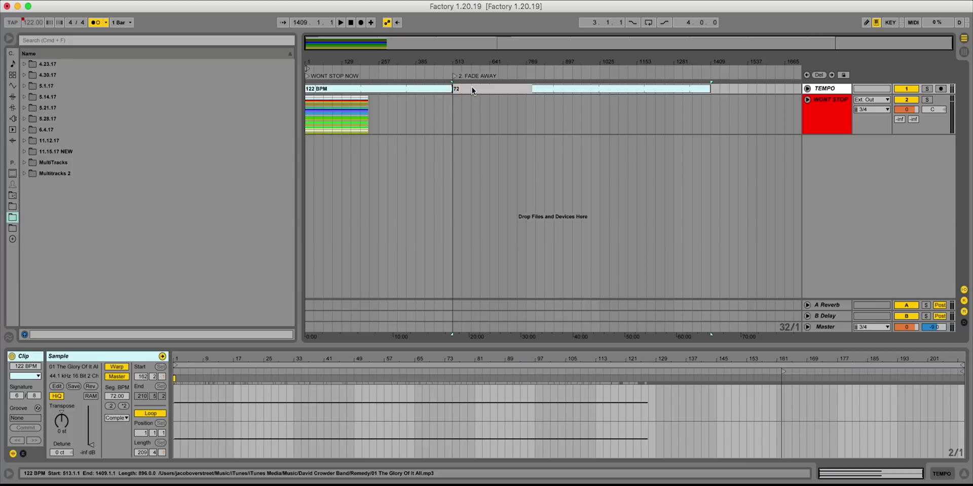
text(BPM)
key(Return)
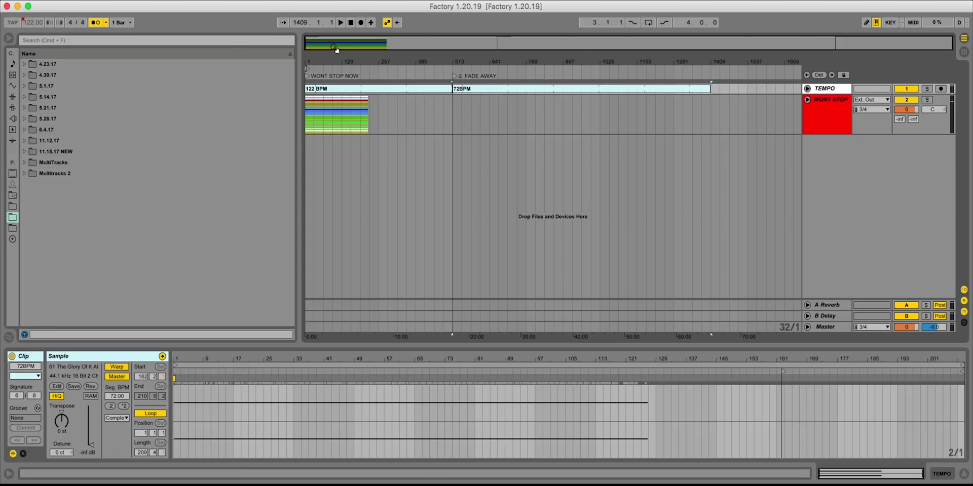
Step: Search the browser for 'Fade A' and drag the Fade Away MultiTrack.als into the arrangement
click(218, 40)
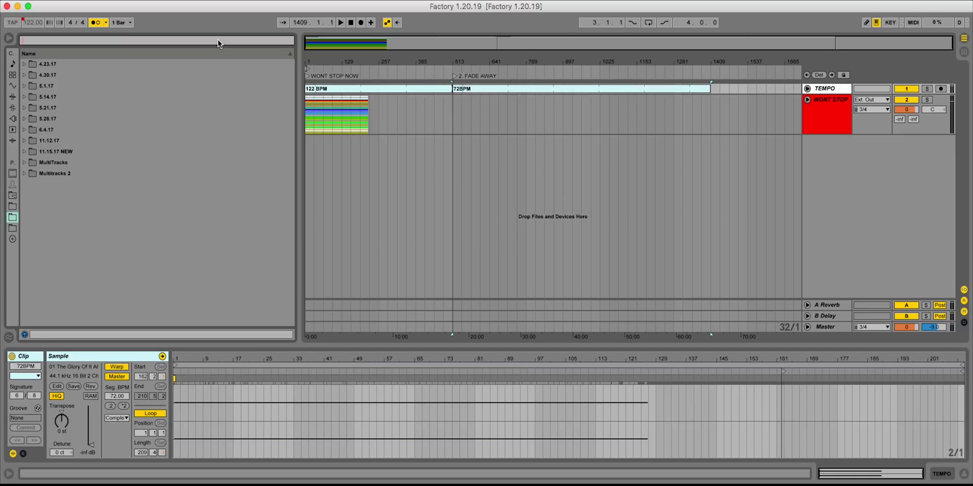
text(Fade A)
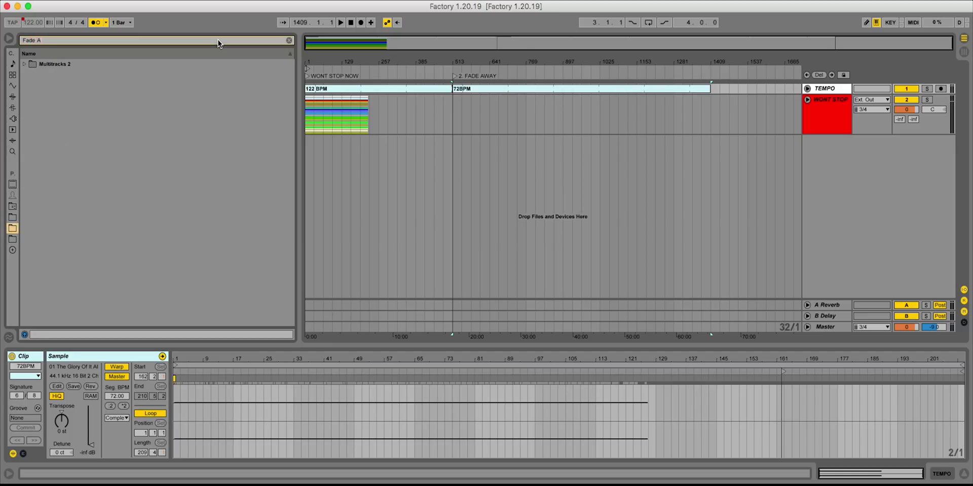
click(24, 65)
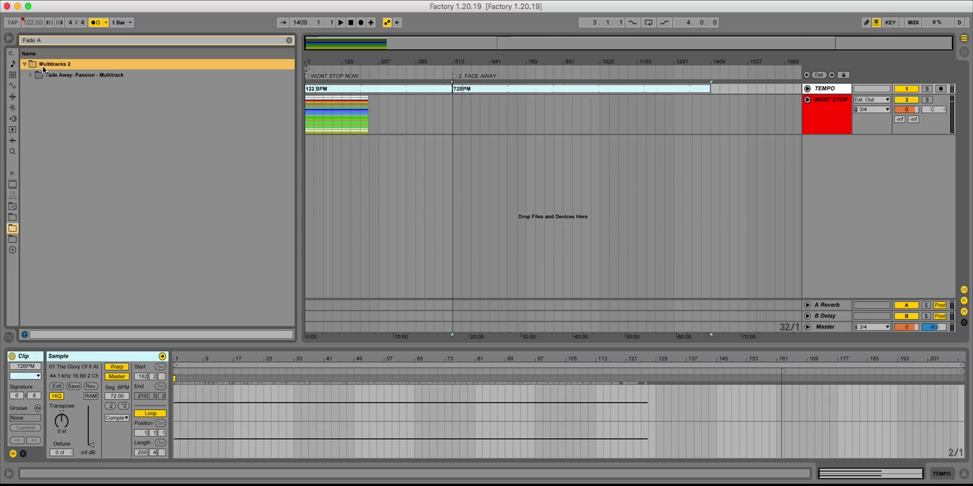
click(31, 75)
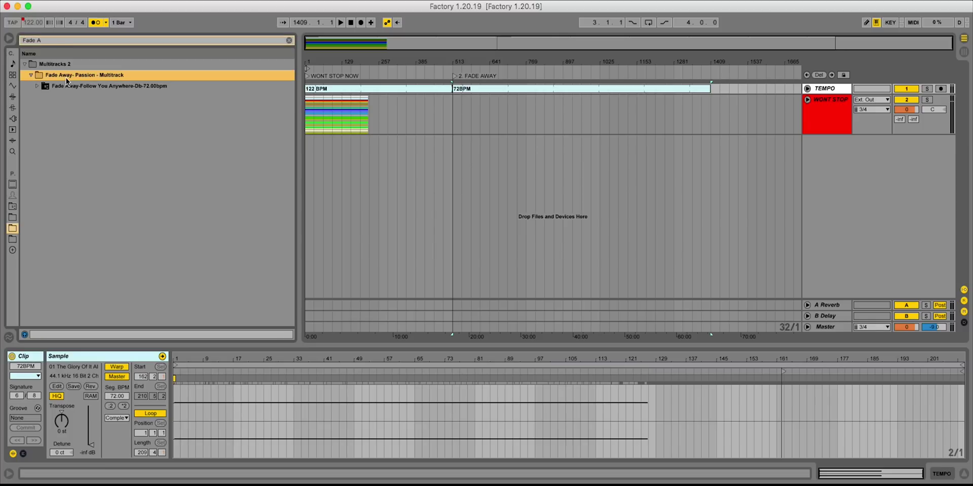
click(38, 86)
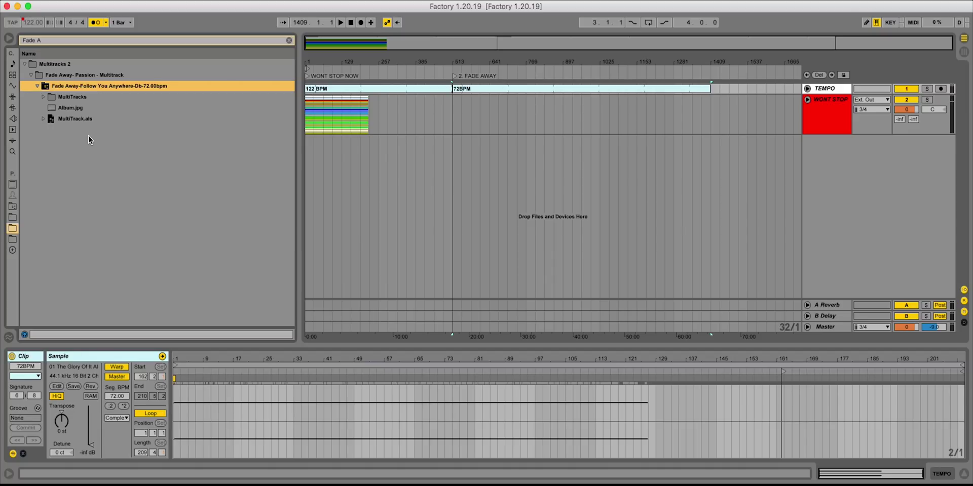
drag(54, 119, 549, 215)
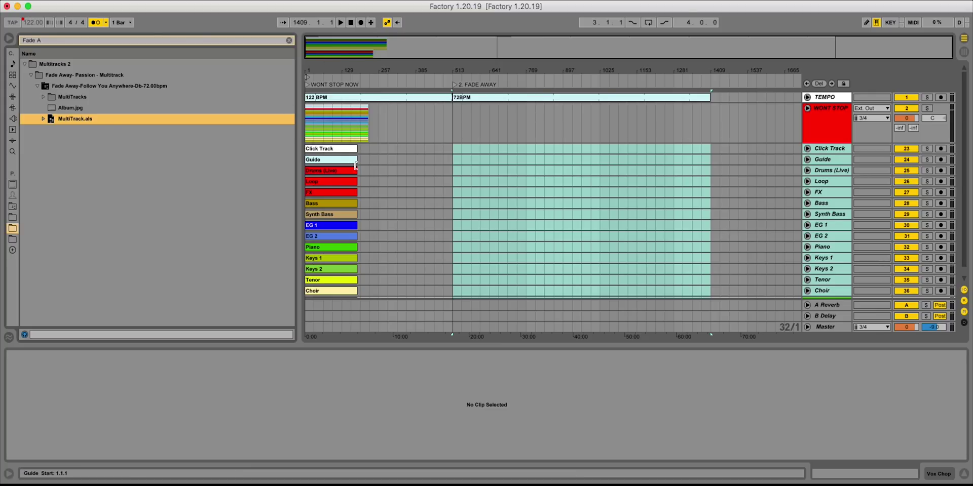
Step: Select the Click Track through Vox Chop clips and move them from bar 1 to bar 513
click(328, 149)
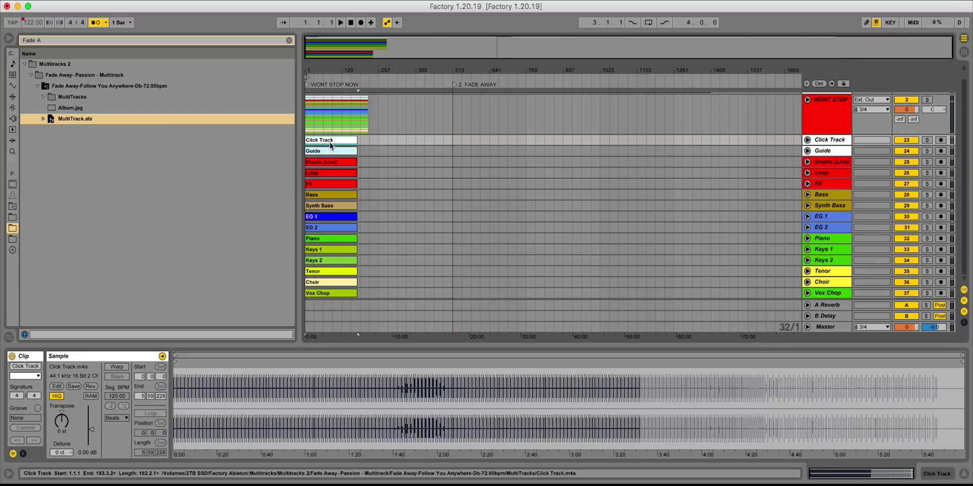
click(333, 293)
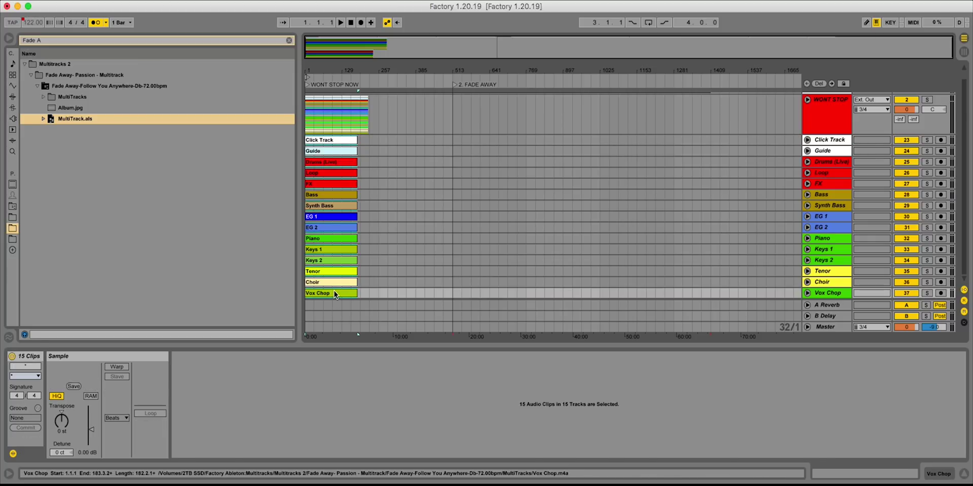
drag(327, 143, 469, 138)
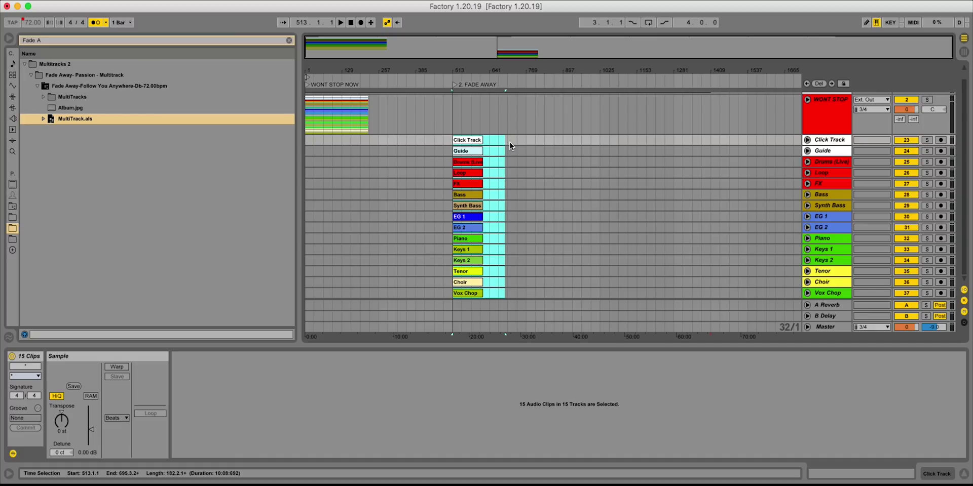
key(super+z)
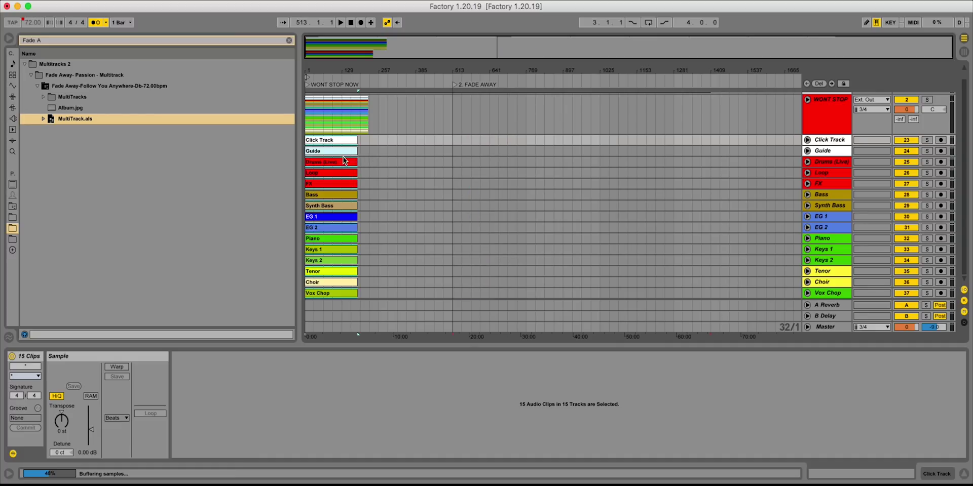
key(super+z)
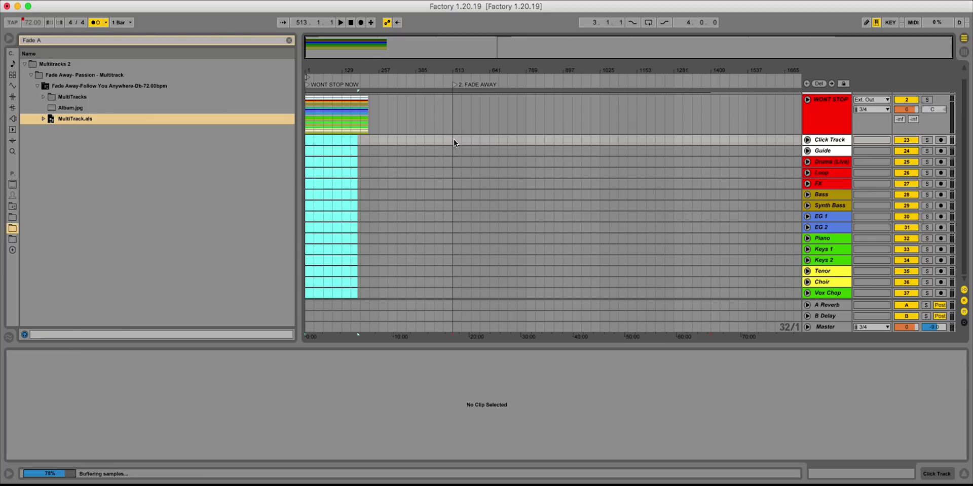
key(super+z)
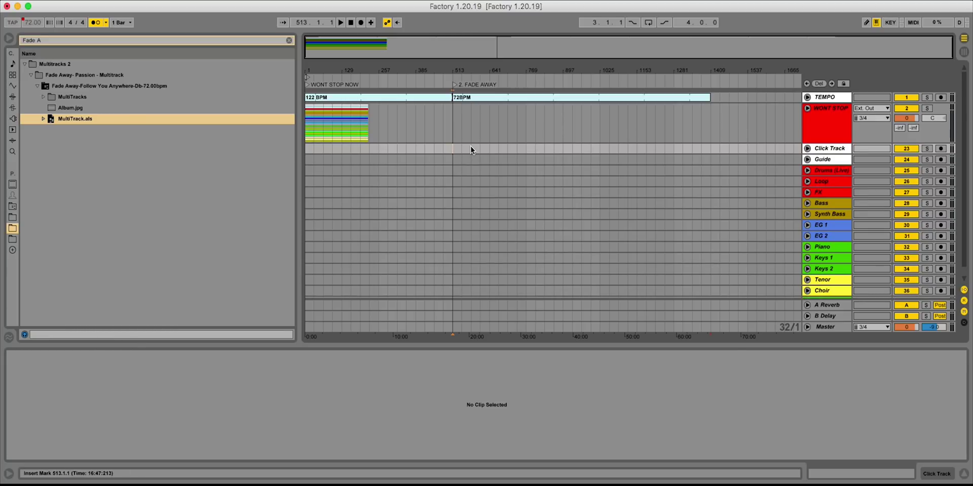
key(super+v)
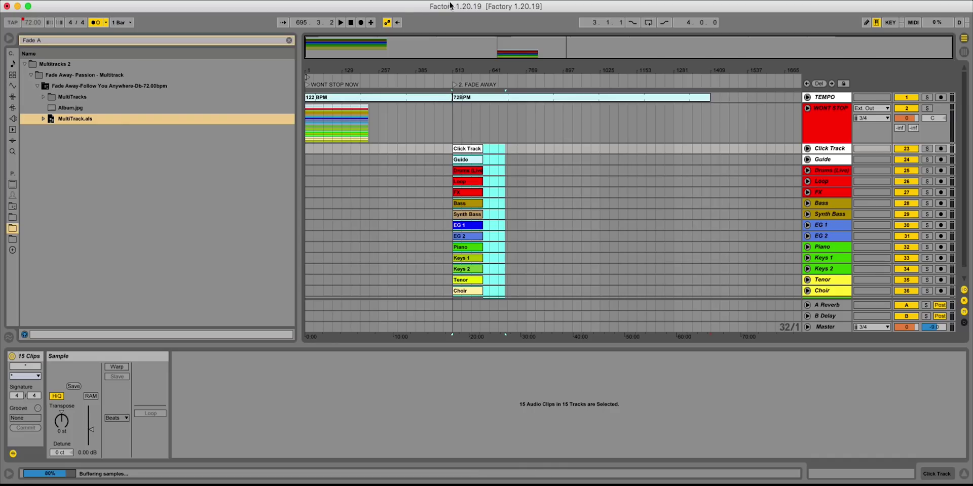
Step: Group the Click Track through Vox Chop tracks into a new group track
click(454, 85)
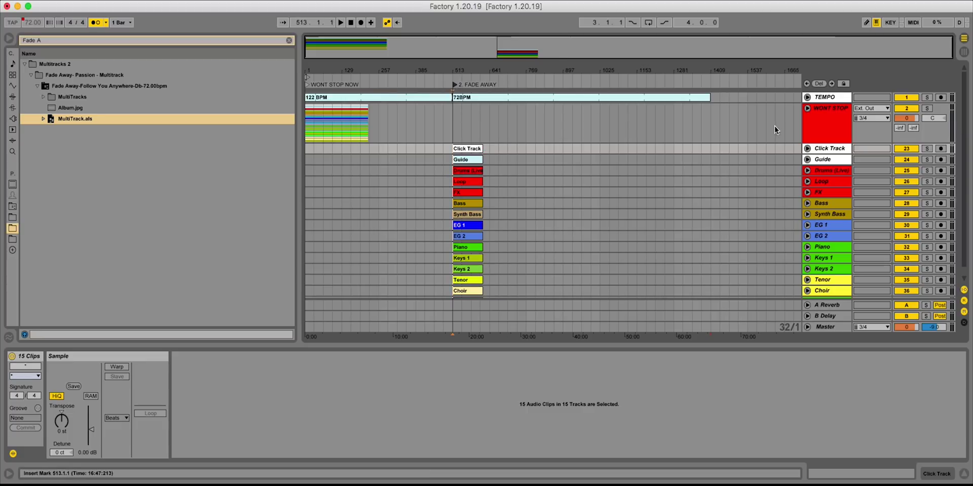
click(835, 149)
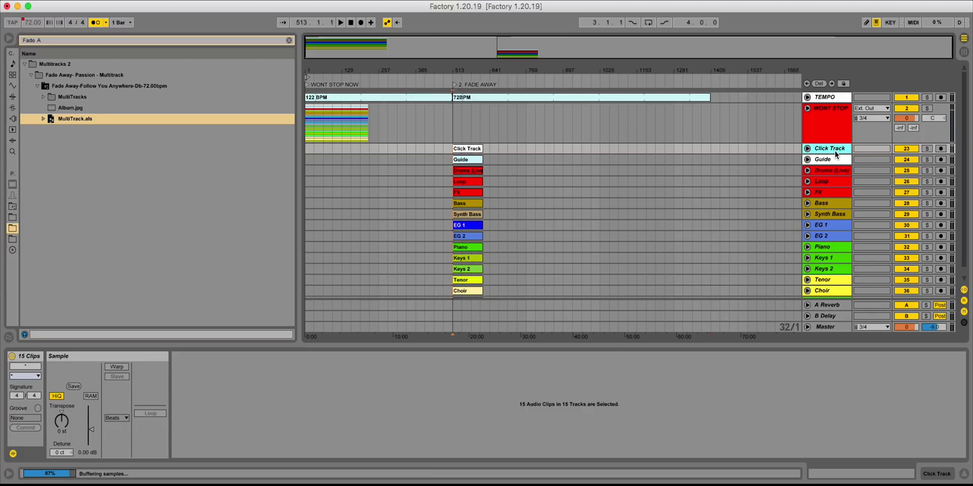
scroll(820, 188, down, 1)
scroll(811, 208, up, 1)
scroll(822, 145, down, 1)
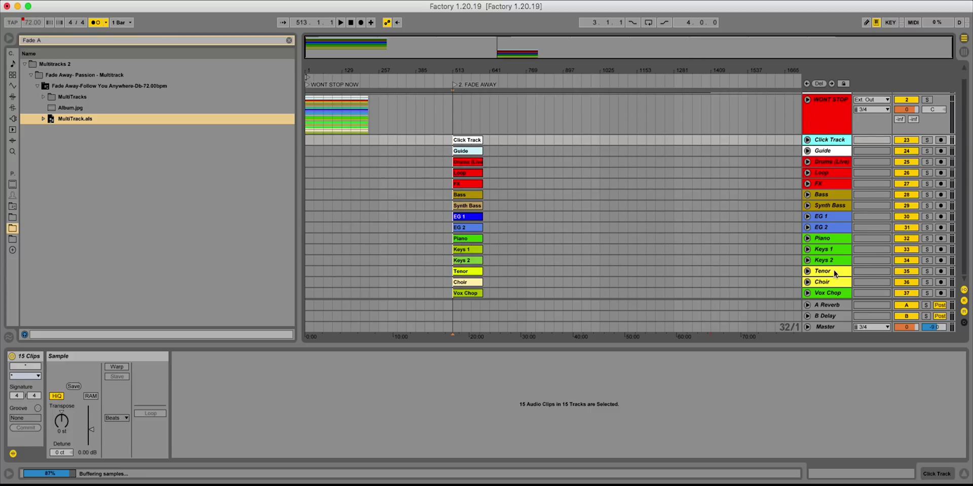
shift+click(826, 292)
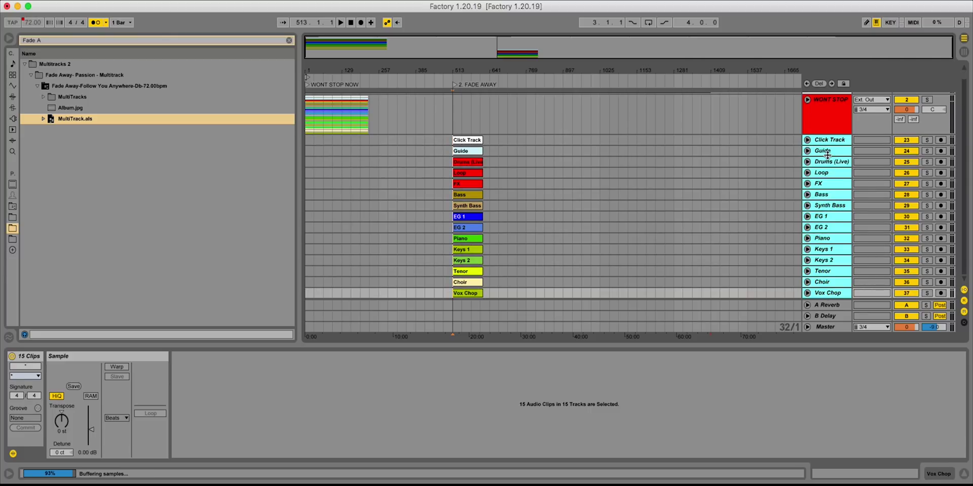
key(super+g)
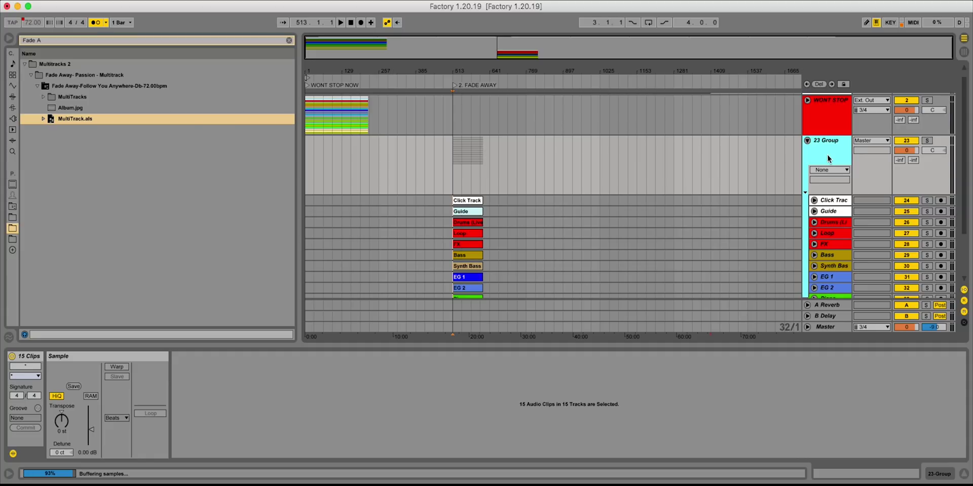
Step: Name the group FADE AWAY, colour it red, and fold it
key(super+r)
text(FAD)
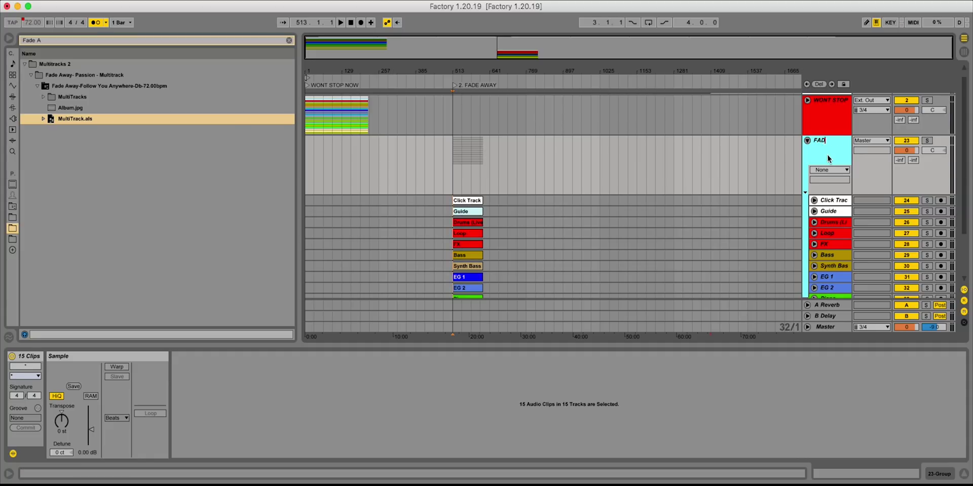
text(E AWAY)
right_click(828, 156)
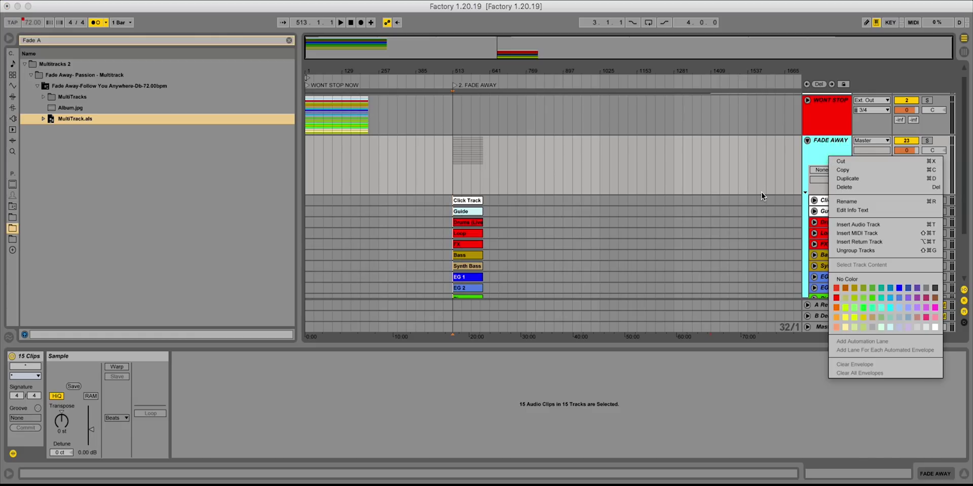
click(835, 297)
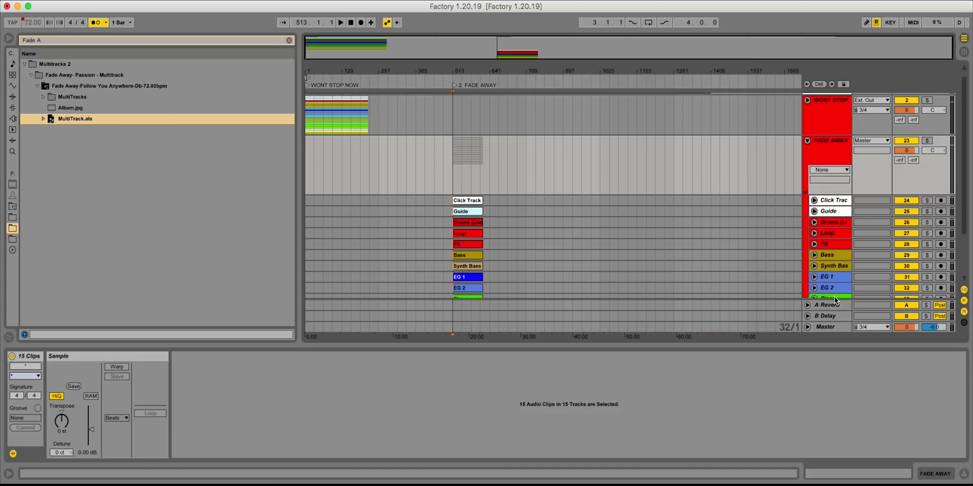
click(807, 141)
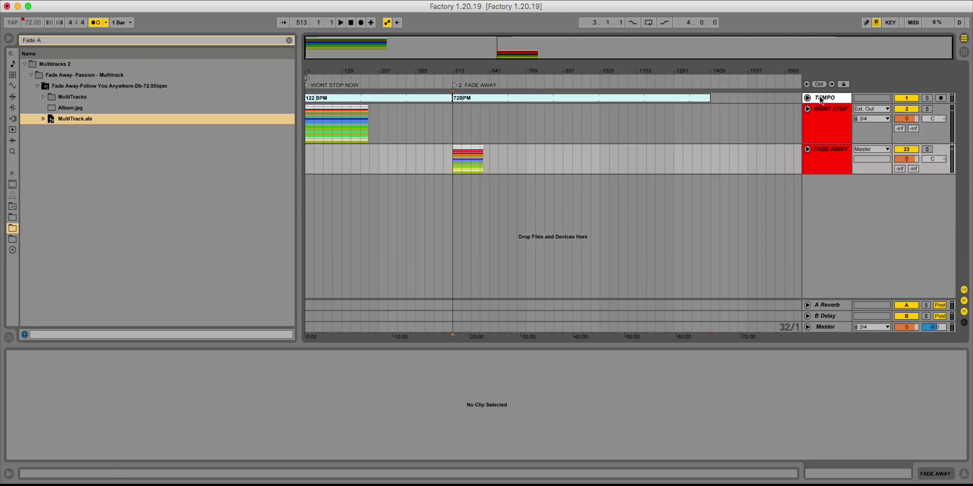
click(808, 148)
Step: Route the FADE AWAY group to Ext. Out 3/4 and deactivate its Click Track
click(807, 149)
click(878, 152)
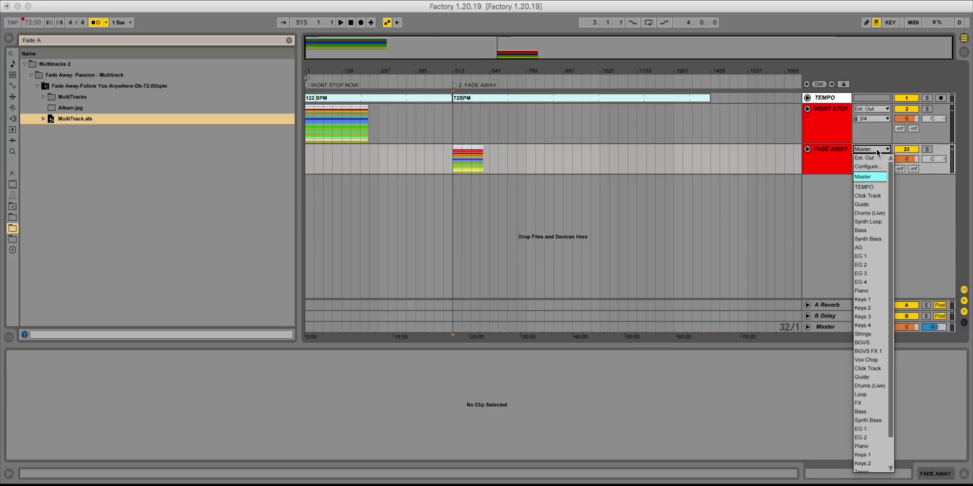
click(866, 157)
click(864, 159)
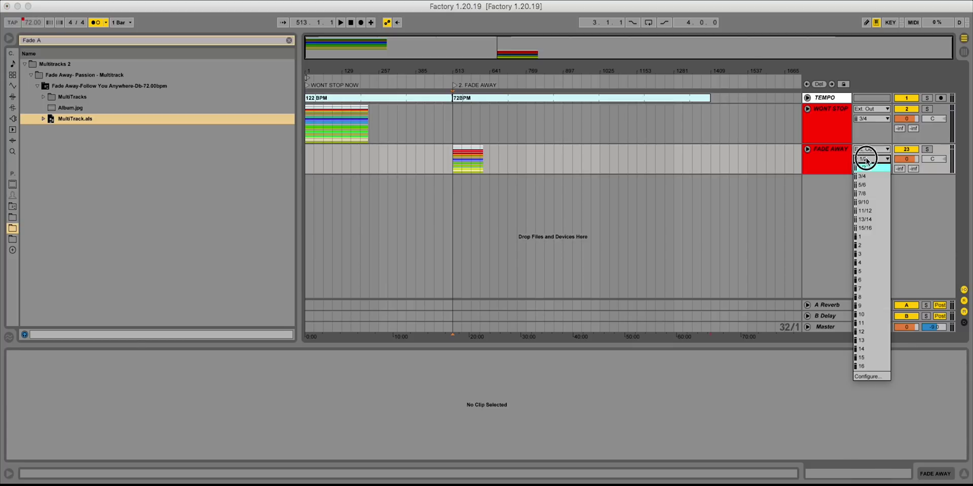
click(865, 177)
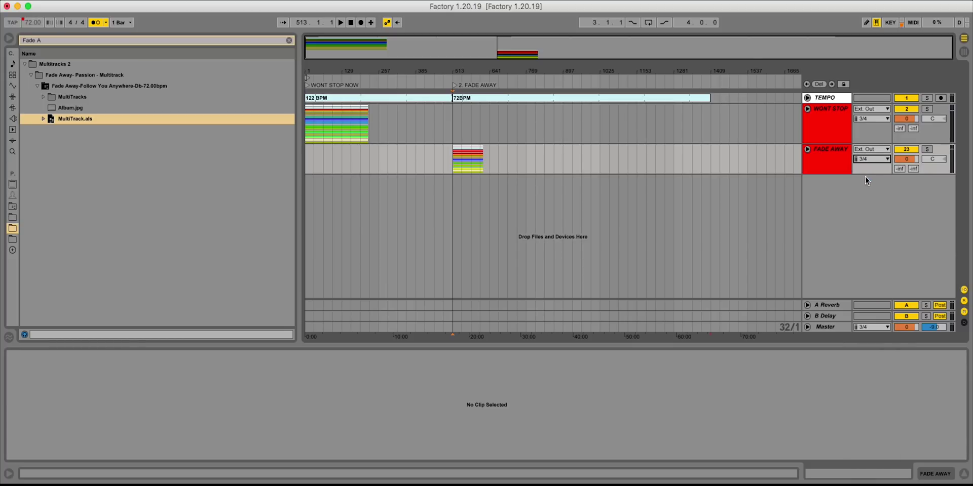
click(807, 149)
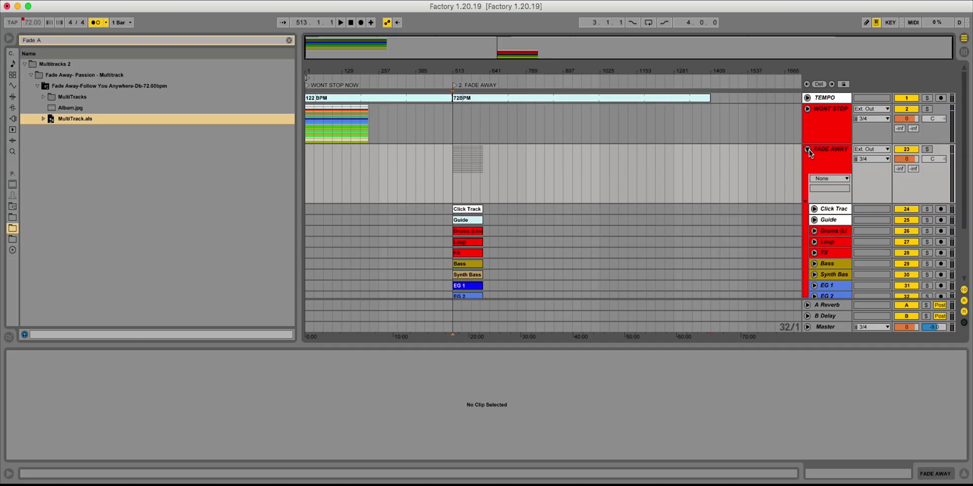
click(905, 210)
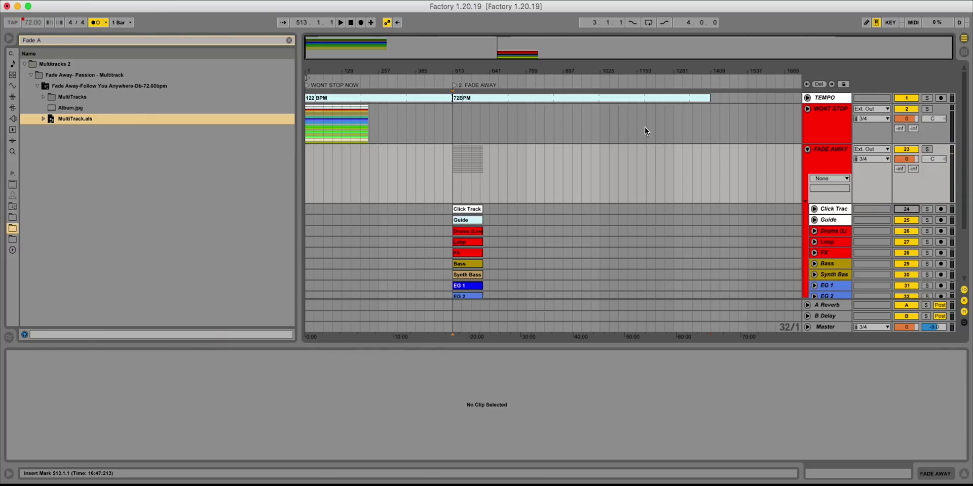
Step: Send the Guide track's output to Ext. Out channel 5
click(813, 219)
click(879, 241)
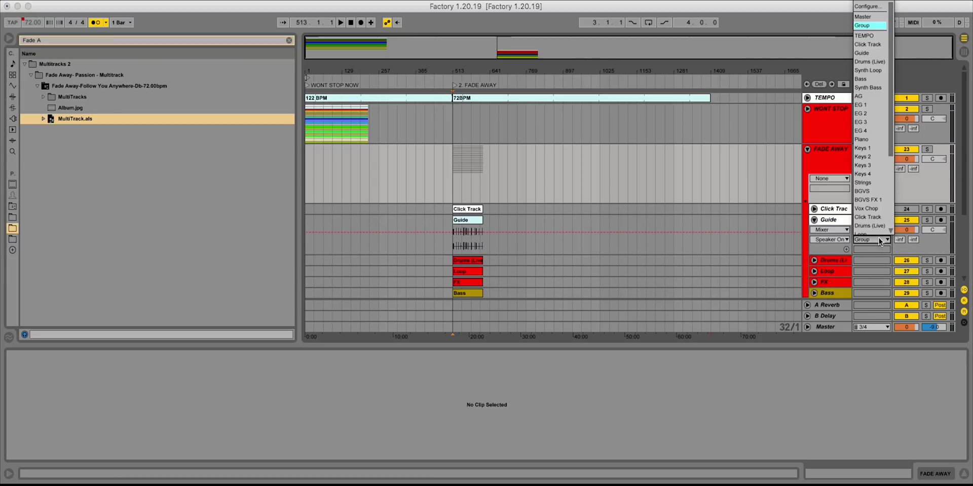
click(872, 183)
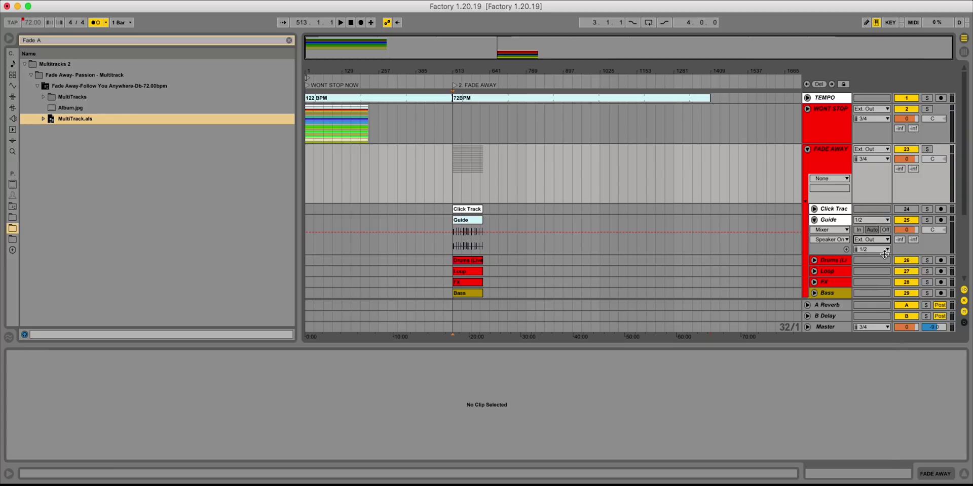
click(884, 250)
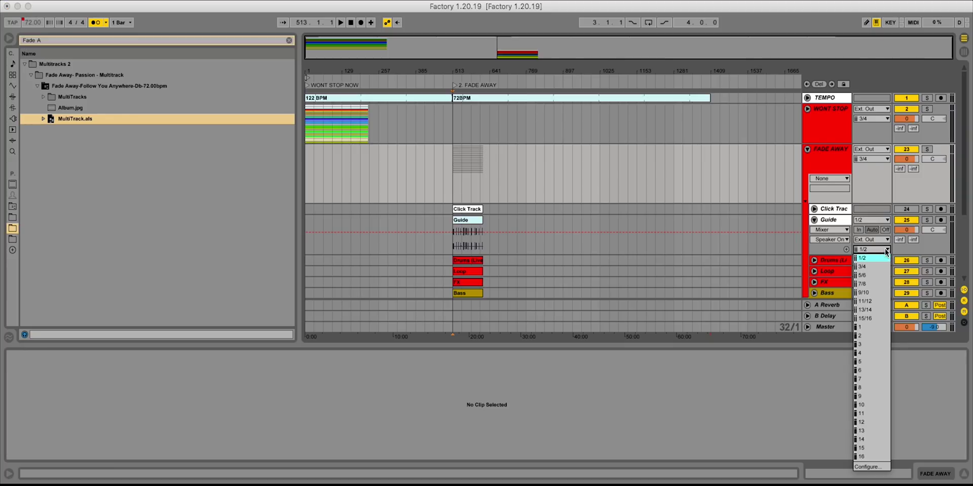
click(861, 362)
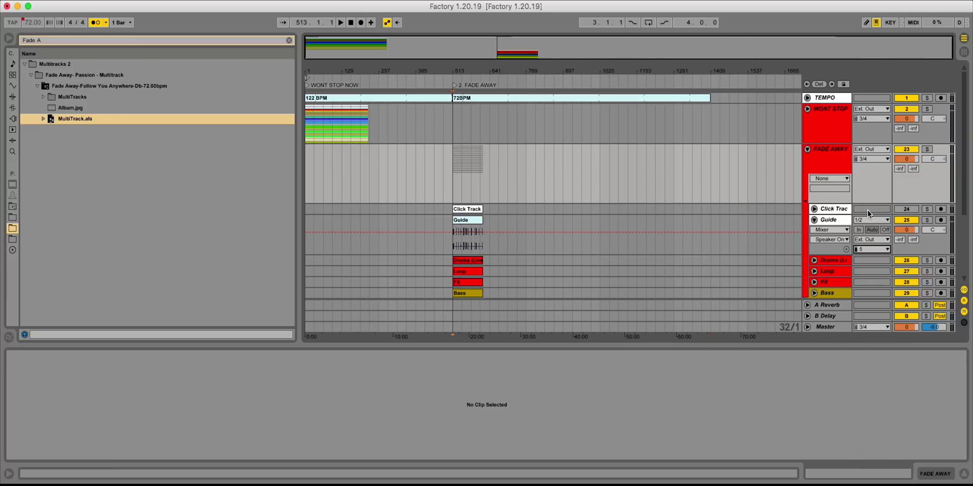
Step: Confirm FADE AWAY stays on channels 3/4, then fold the Guide track and group
click(880, 160)
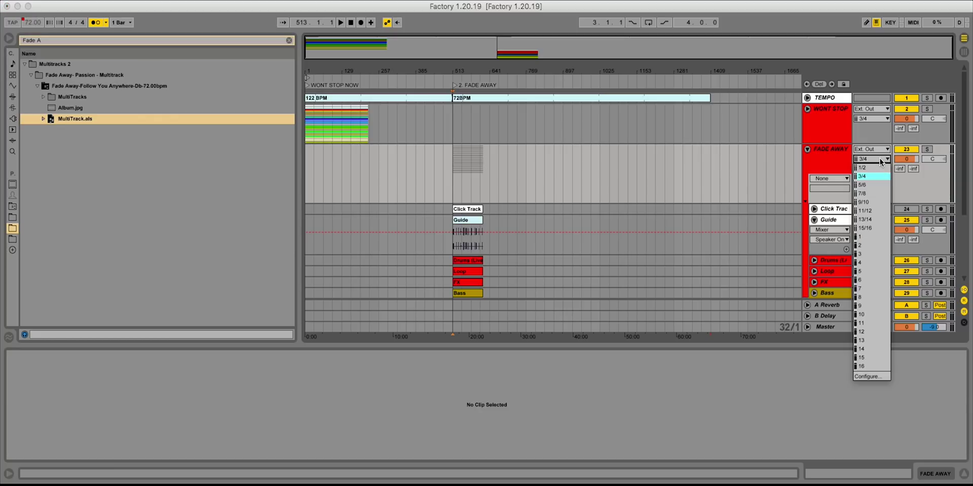
click(860, 177)
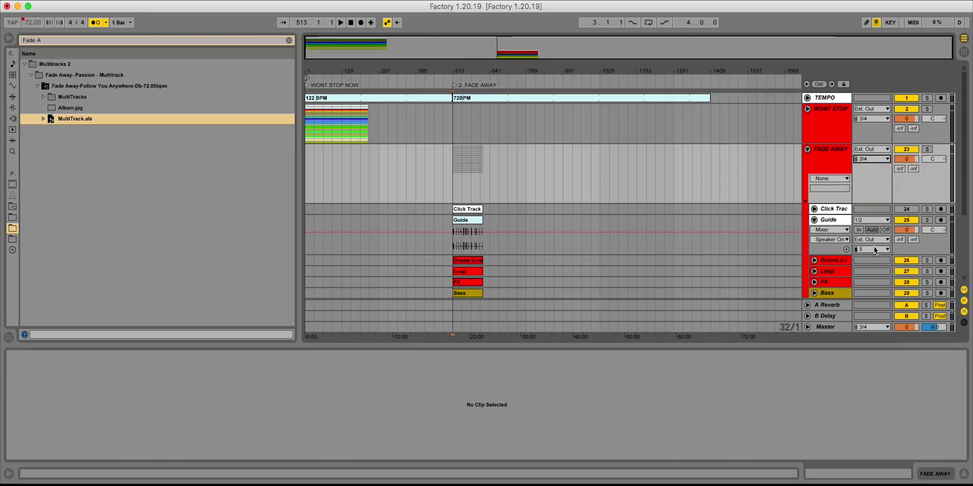
click(814, 221)
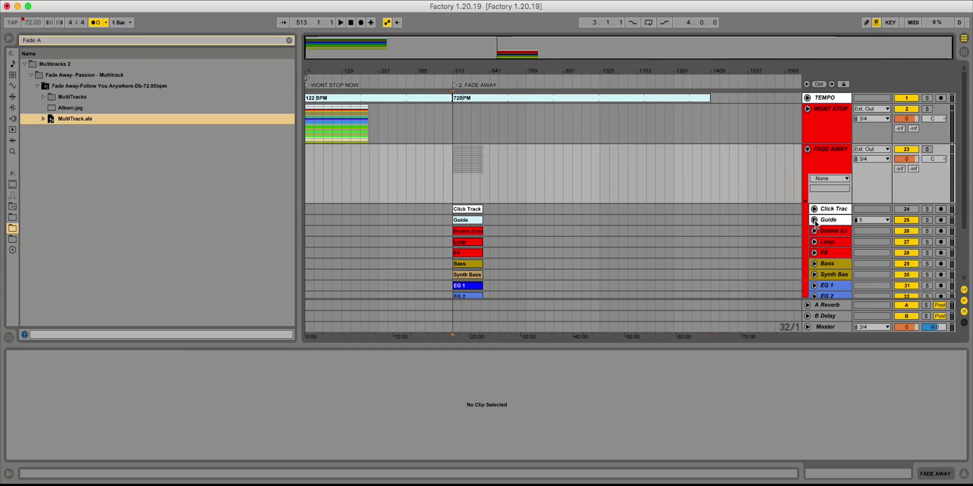
click(807, 149)
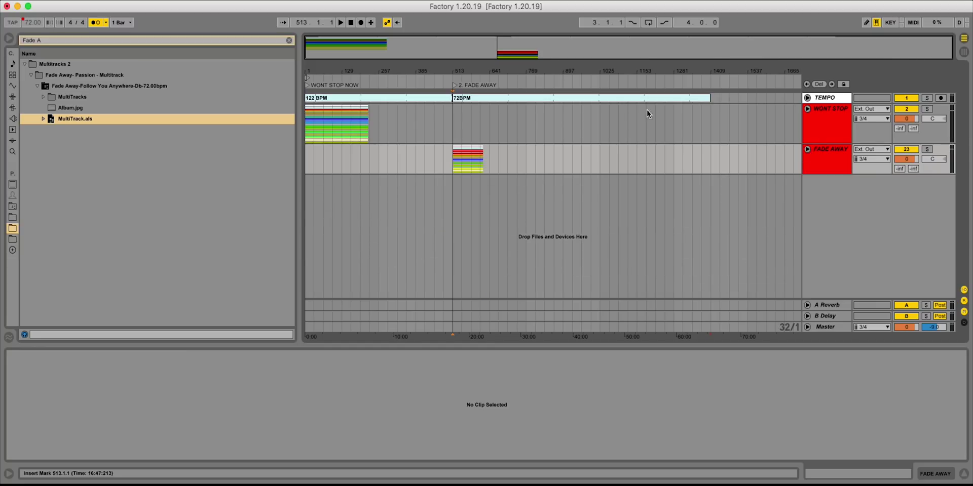
Step: Shorten the 72BPM tempo clip to end at bar 1281 and duplicate it there
drag(707, 98, 673, 96)
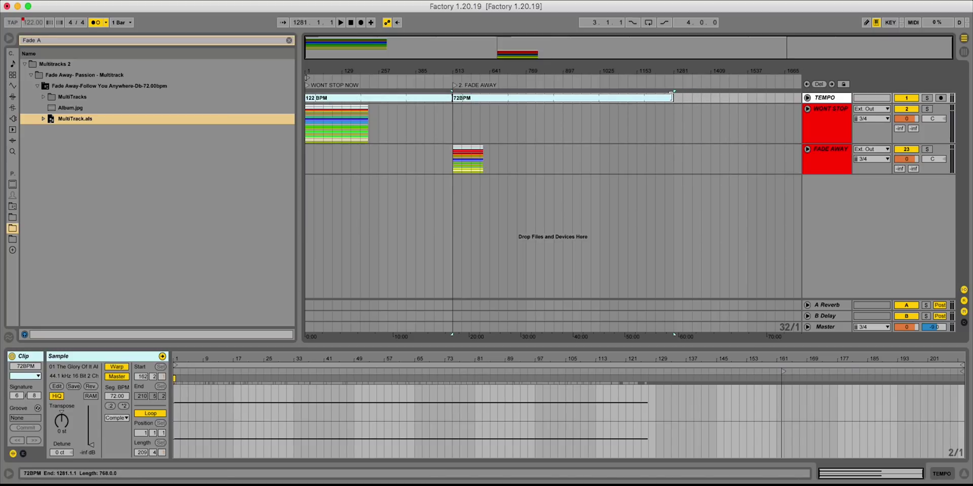
click(674, 100)
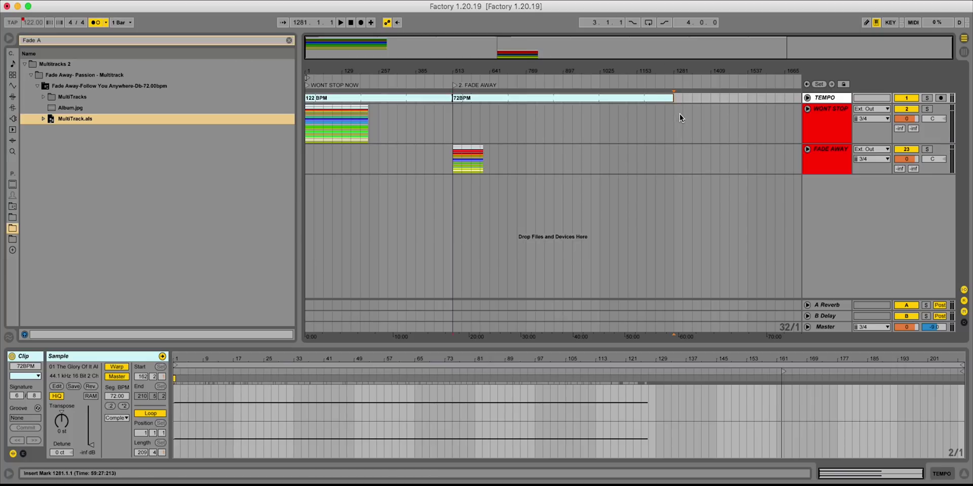
key(super+v)
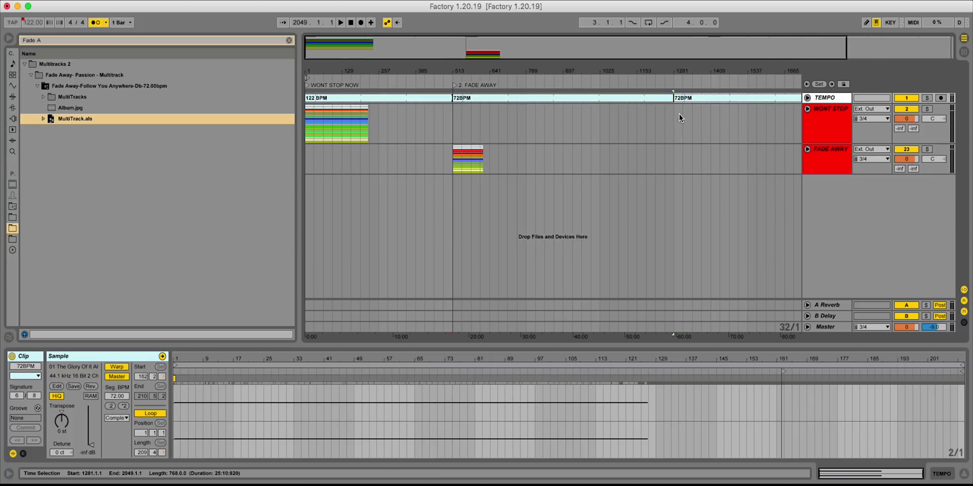
Step: Add a locator at bar 1281 named 'O COME TO THE ALTER'
right_click(674, 79)
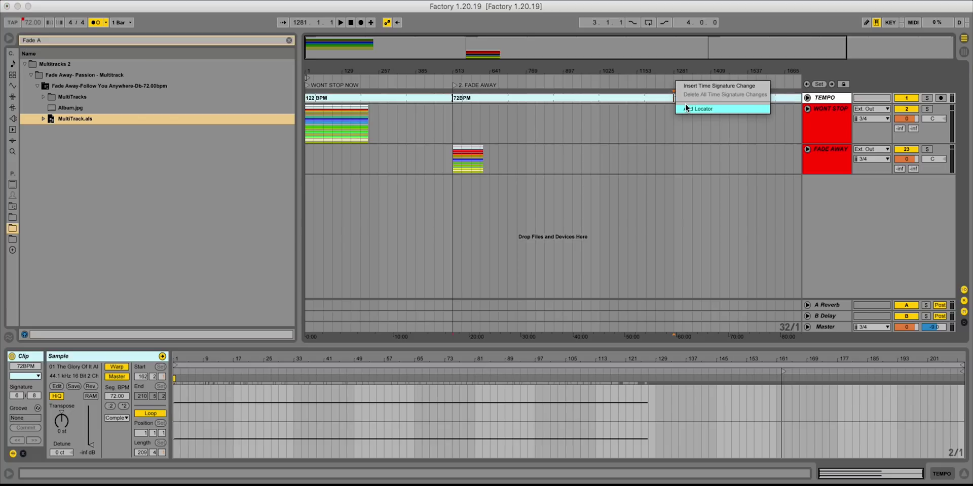
click(737, 108)
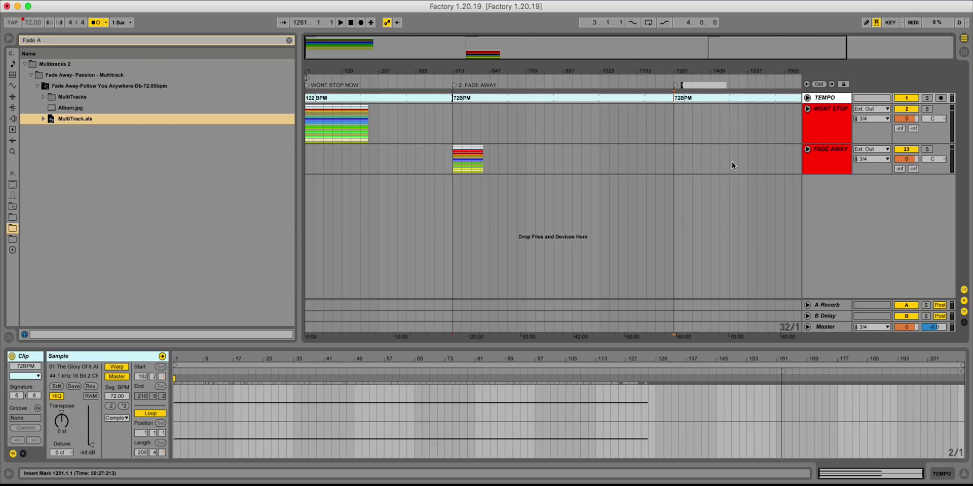
text(O COME TO TH)
text(E ALTER)
key(Return)
click(696, 99)
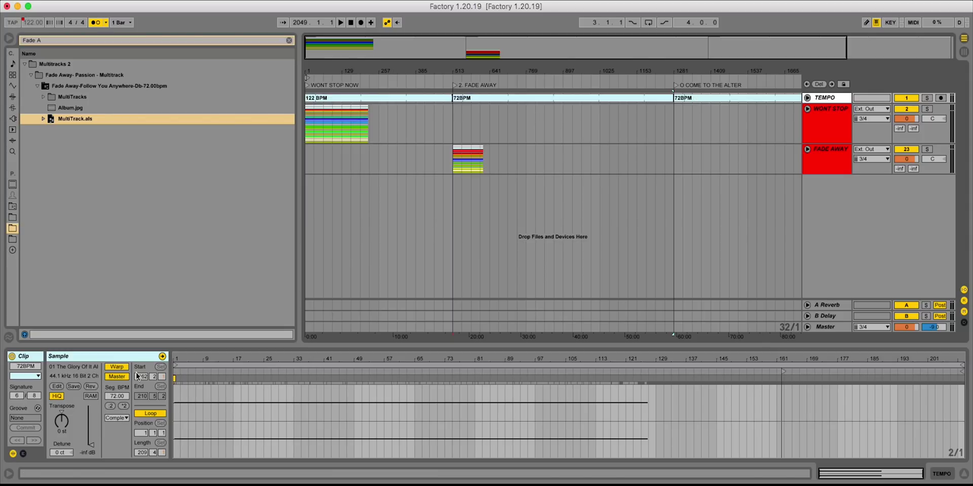
Step: Set the new tempo clip's segment tempo to 70 BPM and make it the Master
click(118, 396)
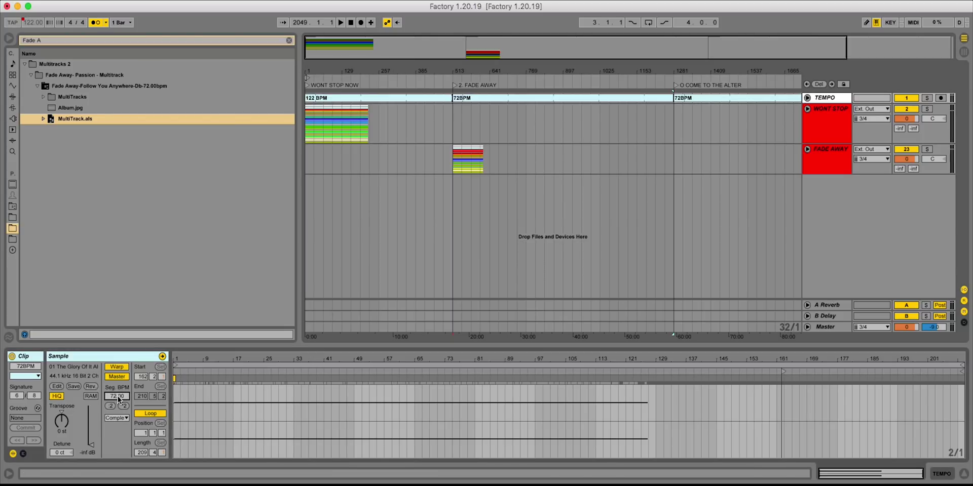
text(70)
key(Return)
click(125, 379)
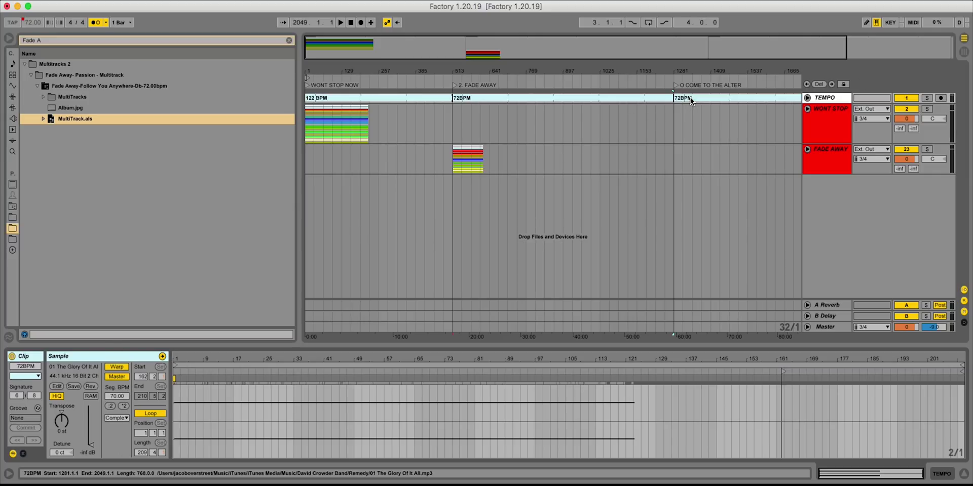
Step: Rename the tempo clip to '70BPM'
click(690, 97)
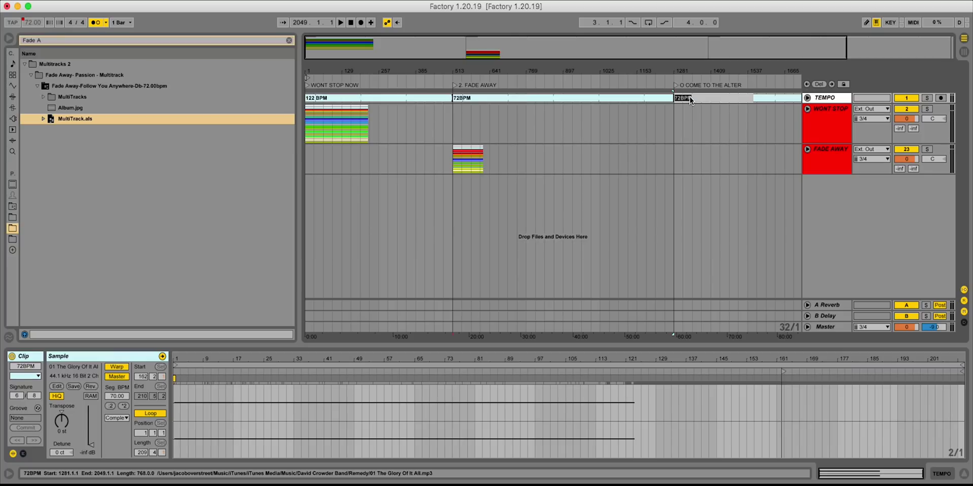
text(70BPM)
key(Return)
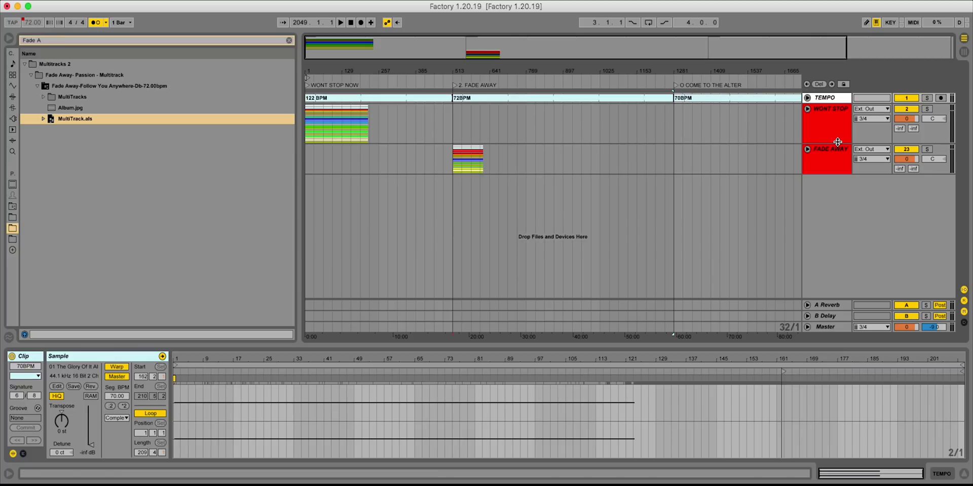
click(675, 157)
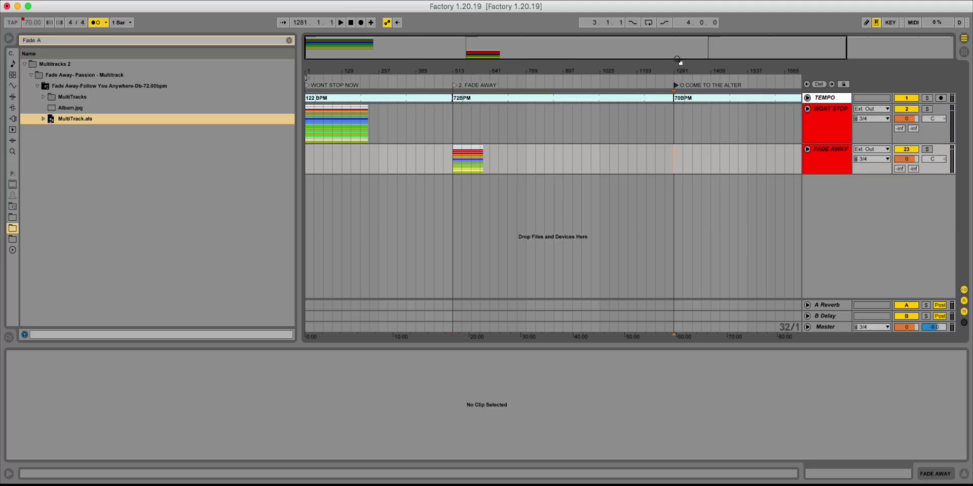
Step: Insert a 6/8 time signature change at the O COME TO THE ALTER locator, bar 1281
right_click(675, 76)
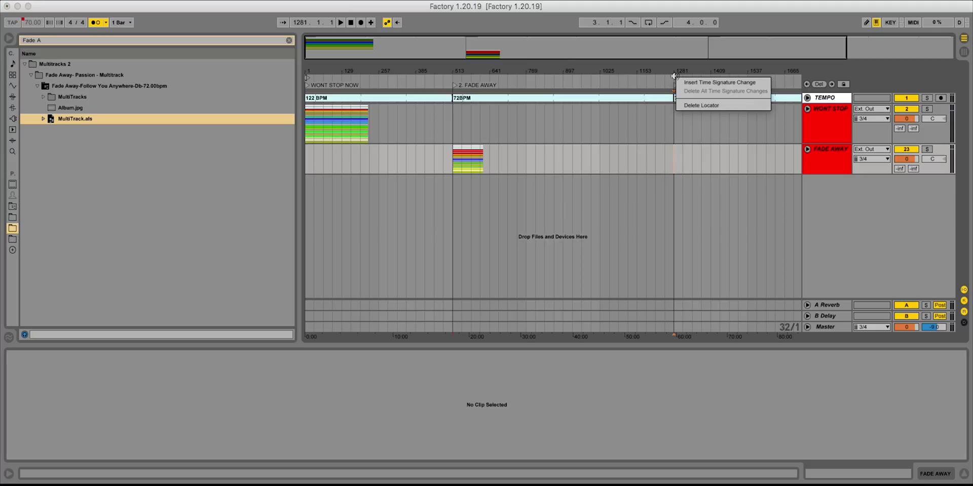
click(737, 84)
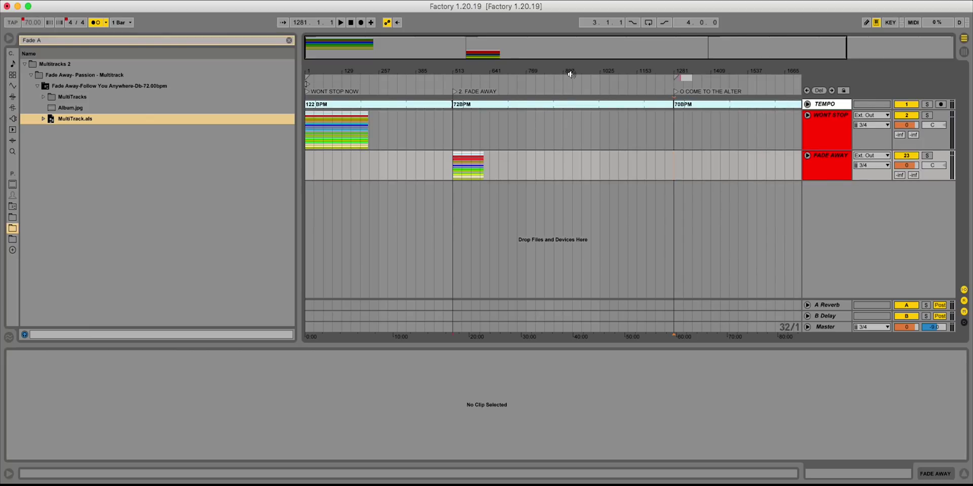
text(6/8)
key(Return)
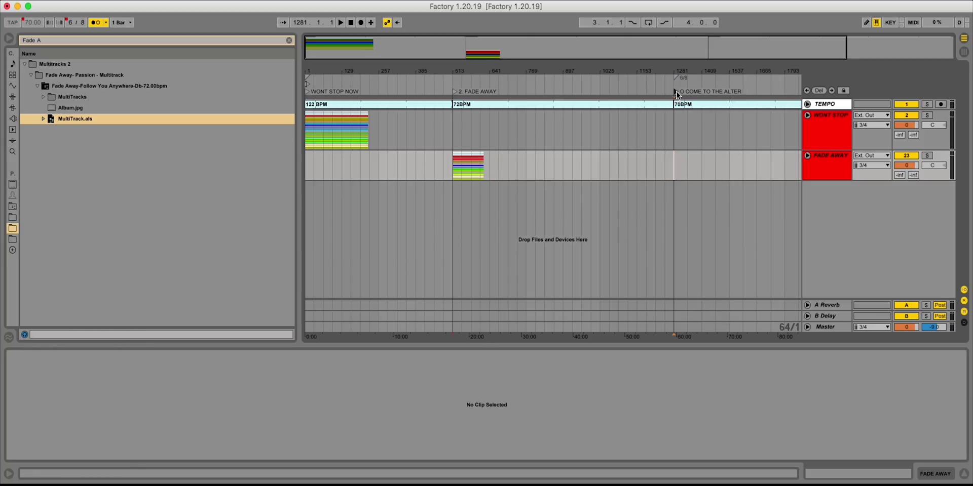
click(676, 93)
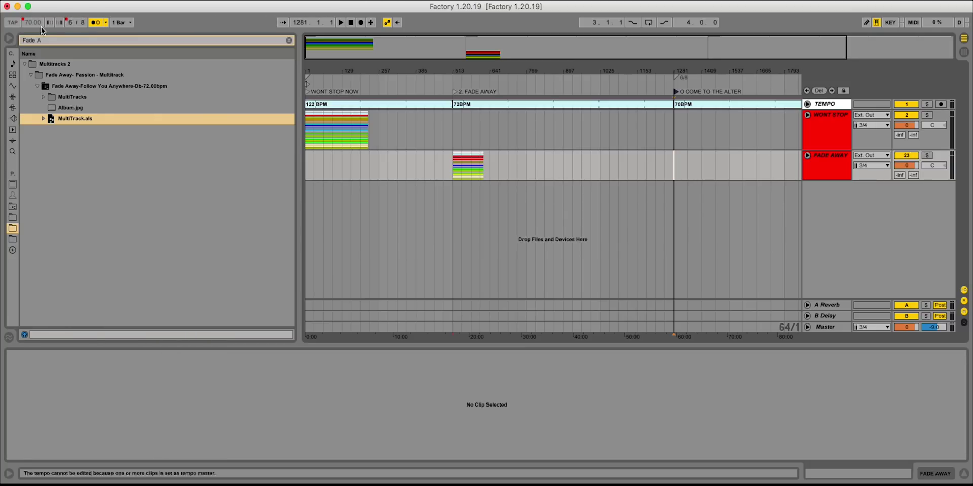
Step: Search the browser for 'O Come' and drag the O Come To The Altar Live set into the arrangement
click(289, 40)
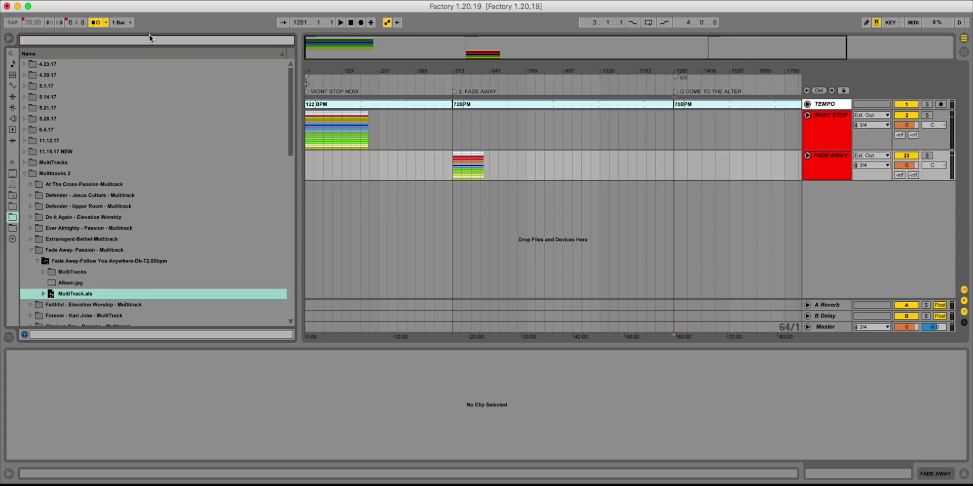
text(O Come)
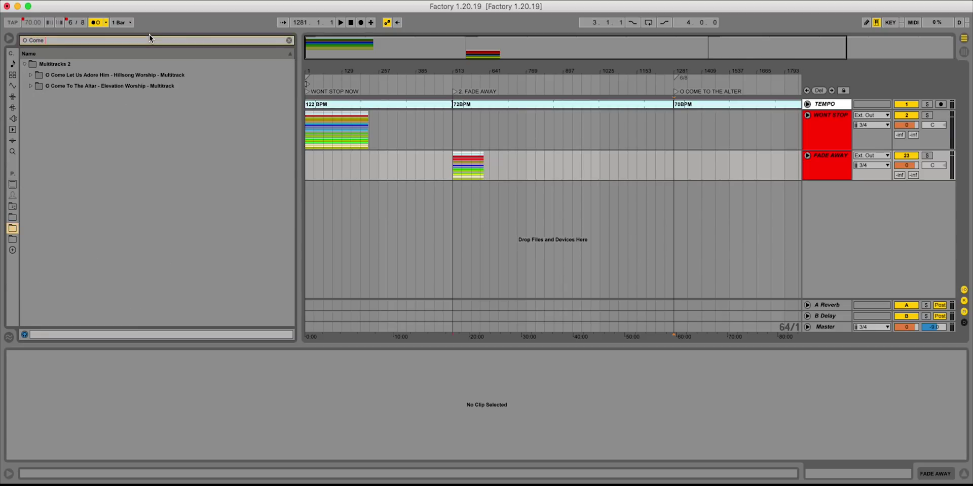
click(31, 86)
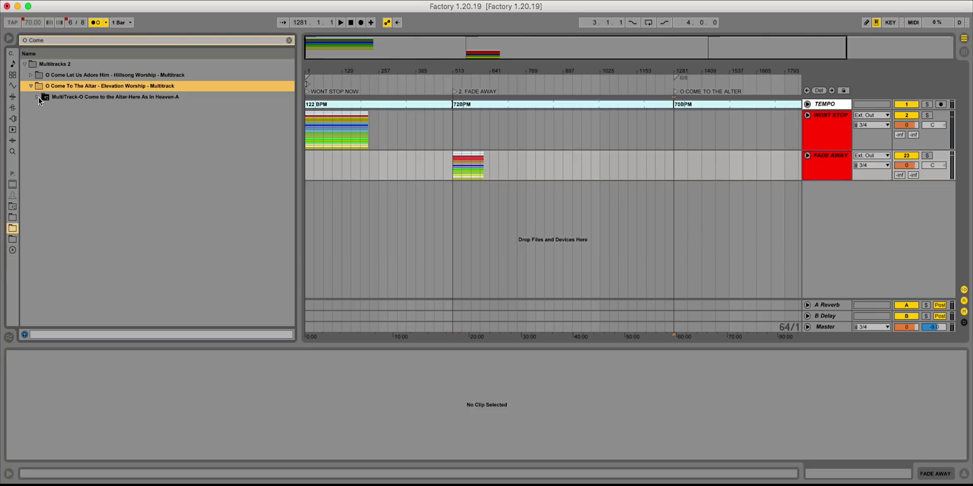
click(38, 97)
click(69, 130)
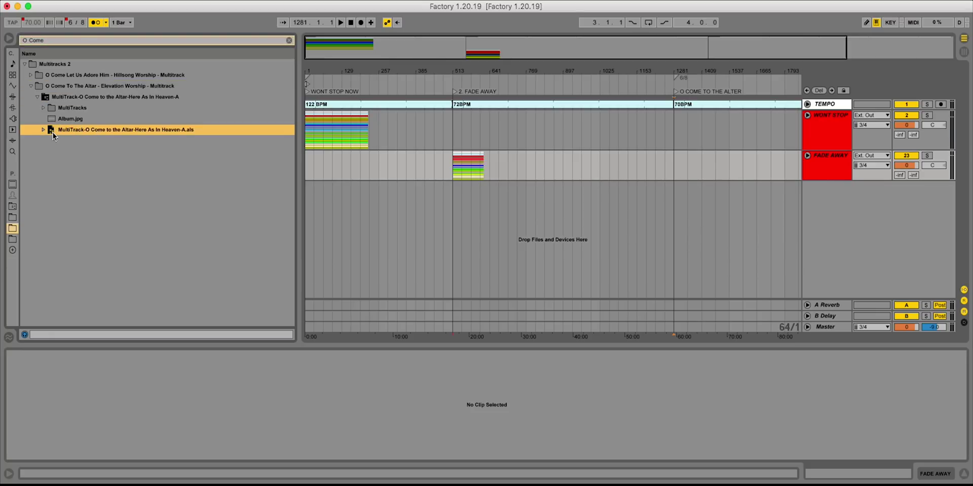
drag(51, 133, 564, 239)
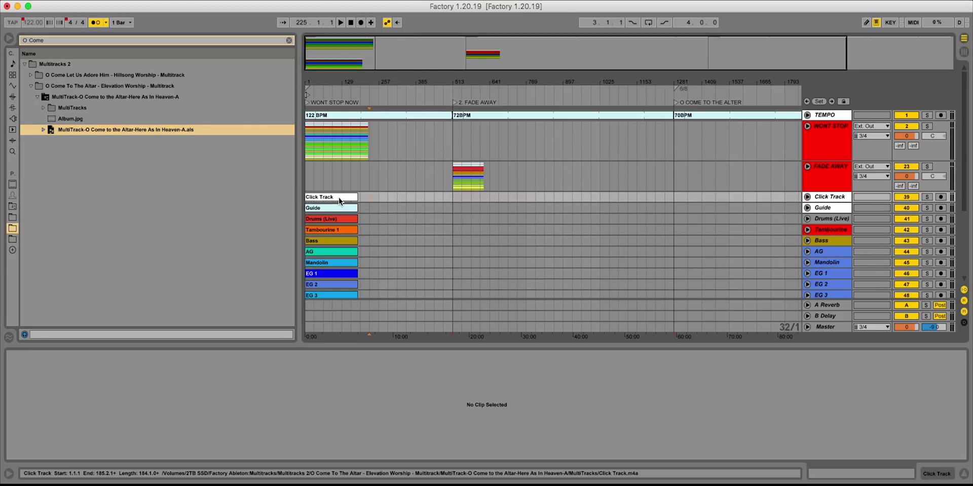
Step: Cut the 19 O Come To The Altar clips, Click Track through BGVS
click(339, 201)
scroll(398, 218, down, 5)
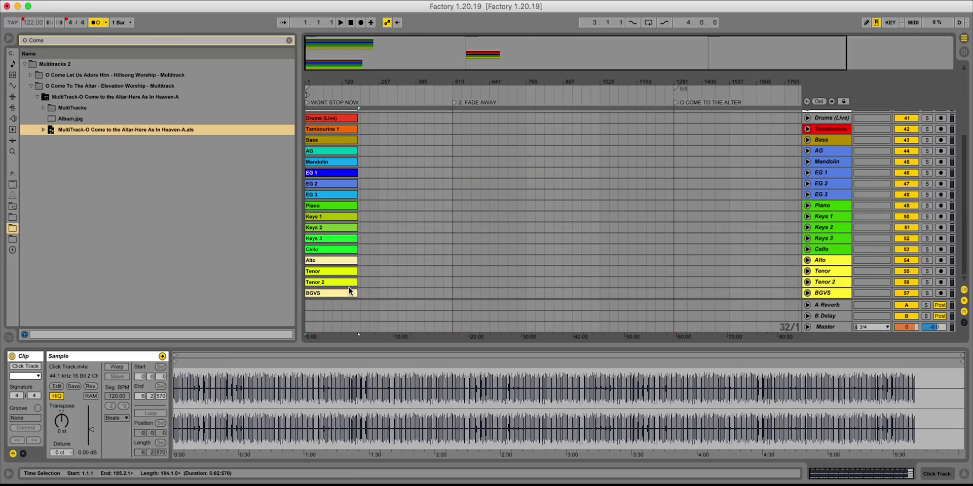
shift+click(333, 294)
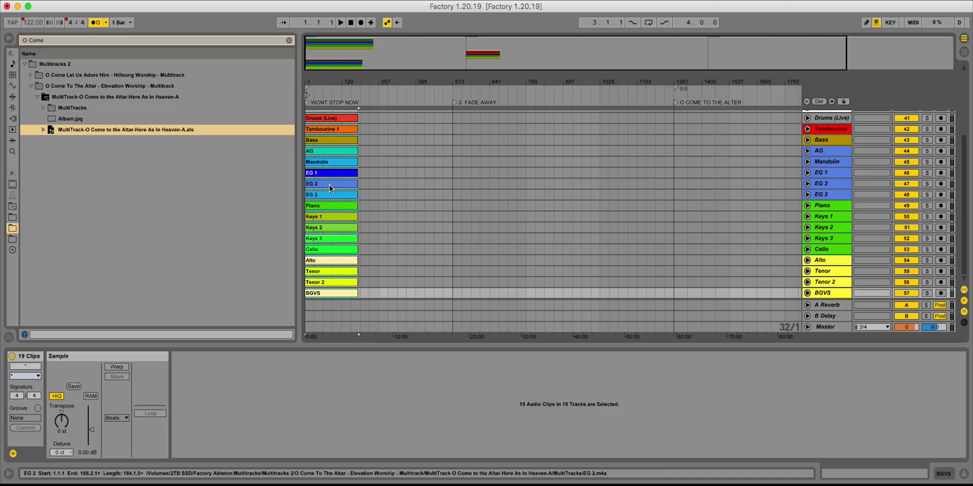
key(Delete)
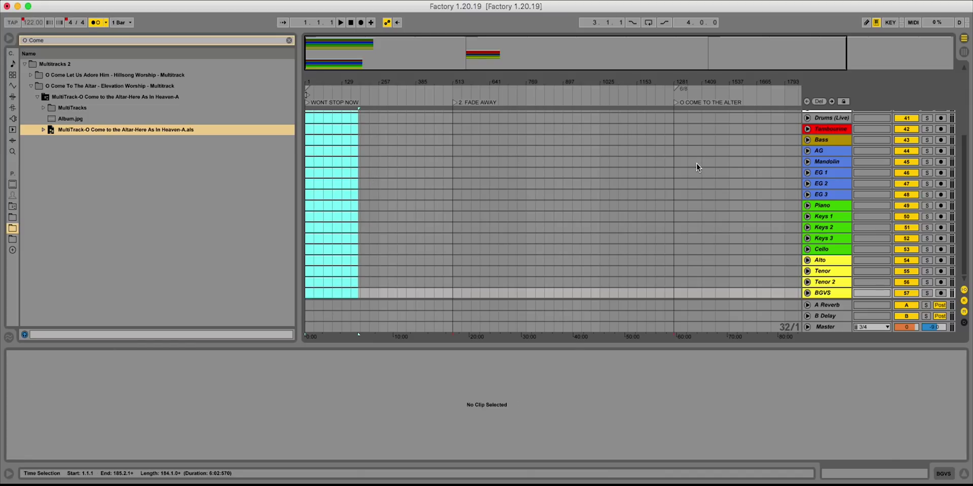
Step: Paste the clips at bar 1281 in the Click Track lane
scroll(698, 153, up, 5)
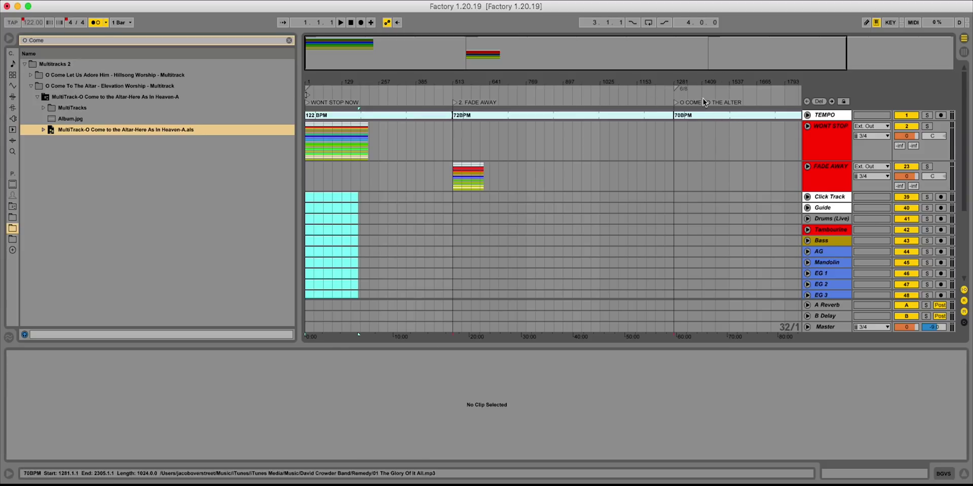
click(673, 198)
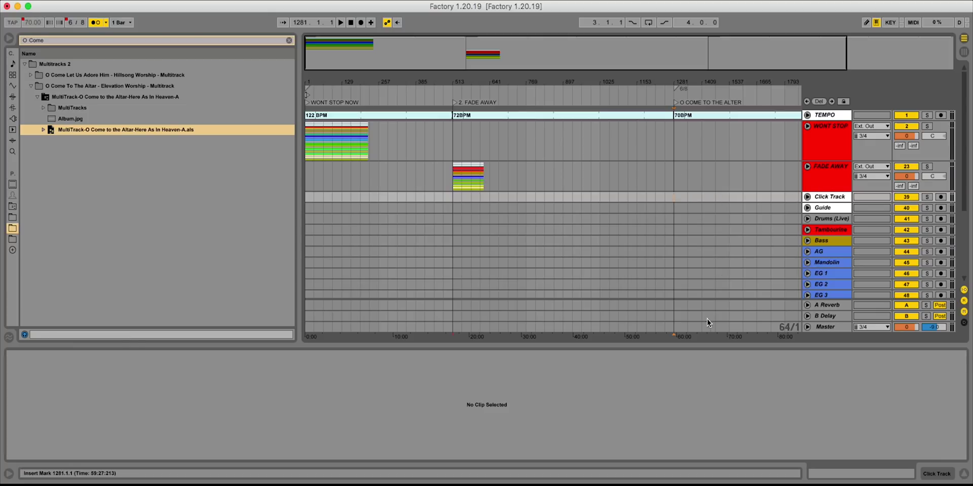
key(super+v)
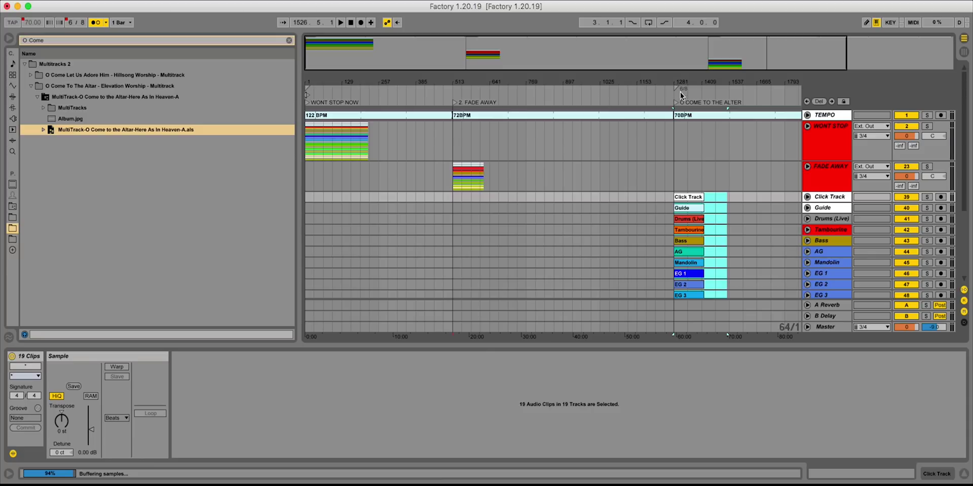
click(829, 197)
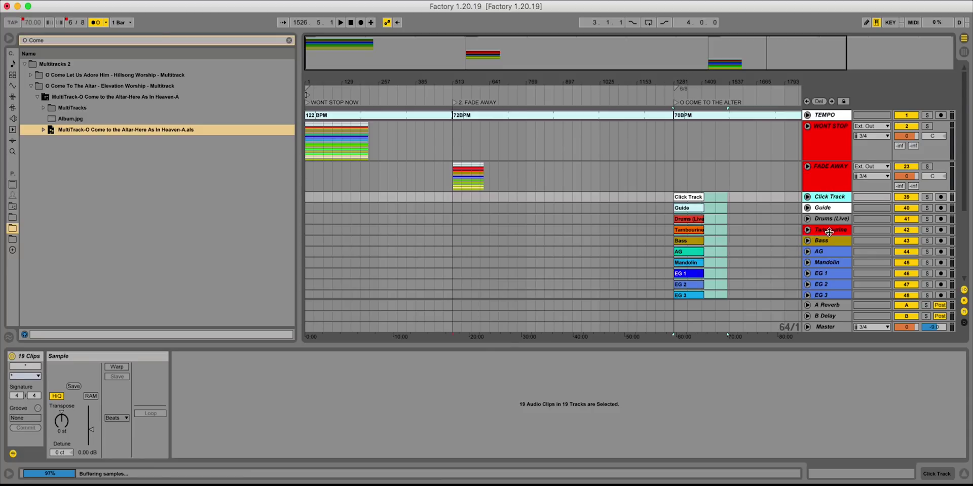
Step: Group the Click Track through BGVS tracks and name the group 'O COME TO THE ALTER'
scroll(829, 232, down, 5)
shift+click(825, 293)
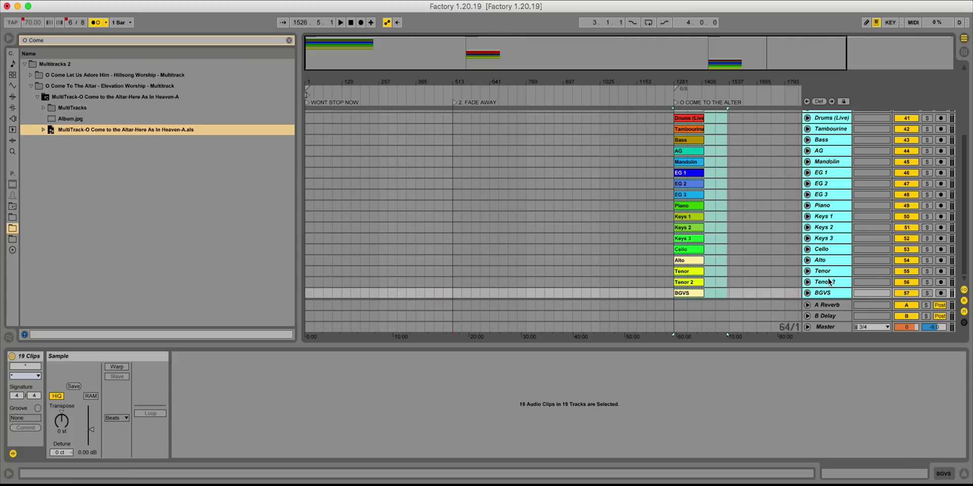
key(super+g)
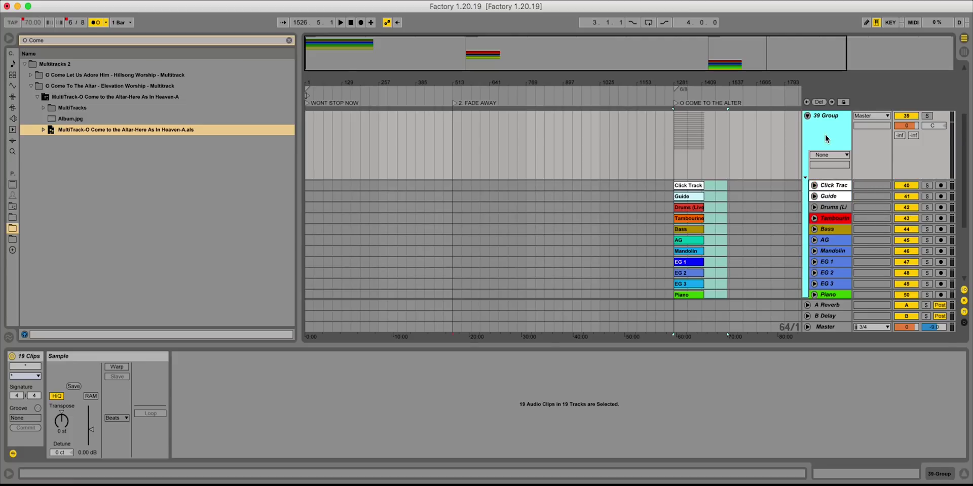
scroll(825, 134, up, 2)
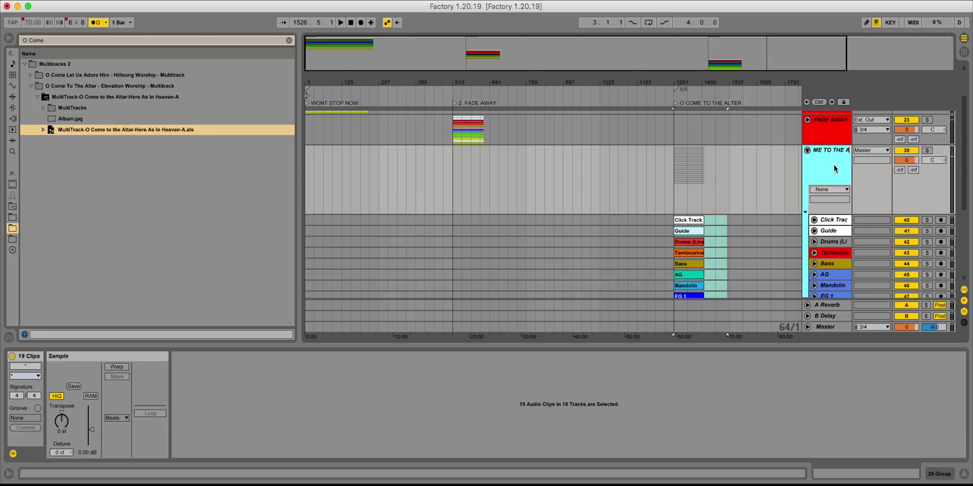
key(Return)
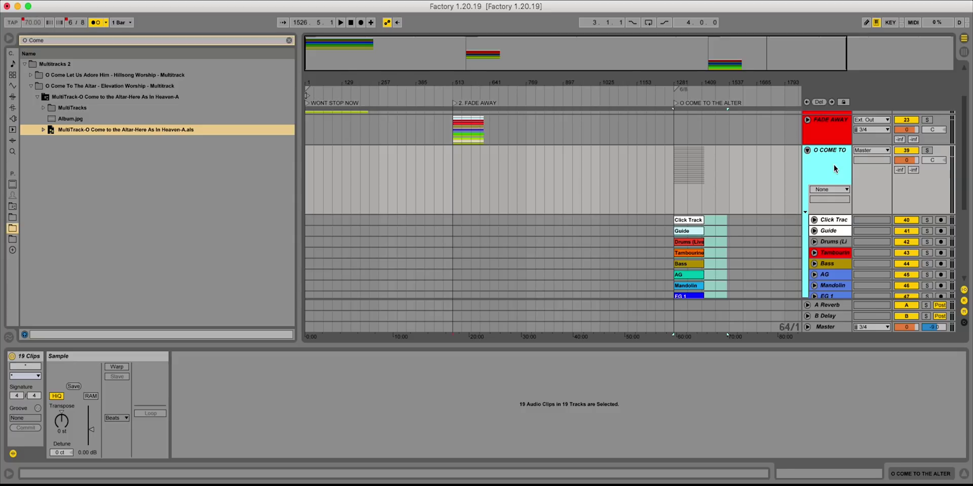
Step: Colour the O COME TO THE ALTER group red and route it to Ext. Out 3/4
right_click(834, 164)
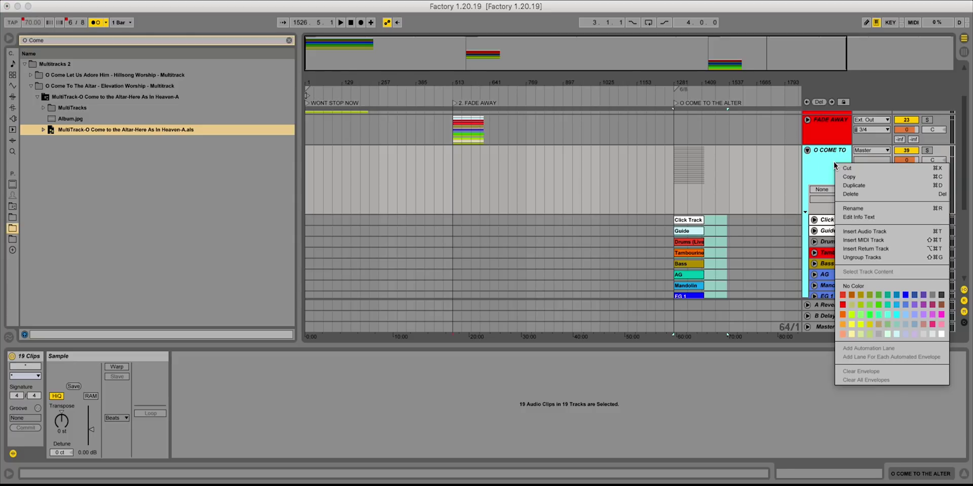
click(842, 306)
click(877, 150)
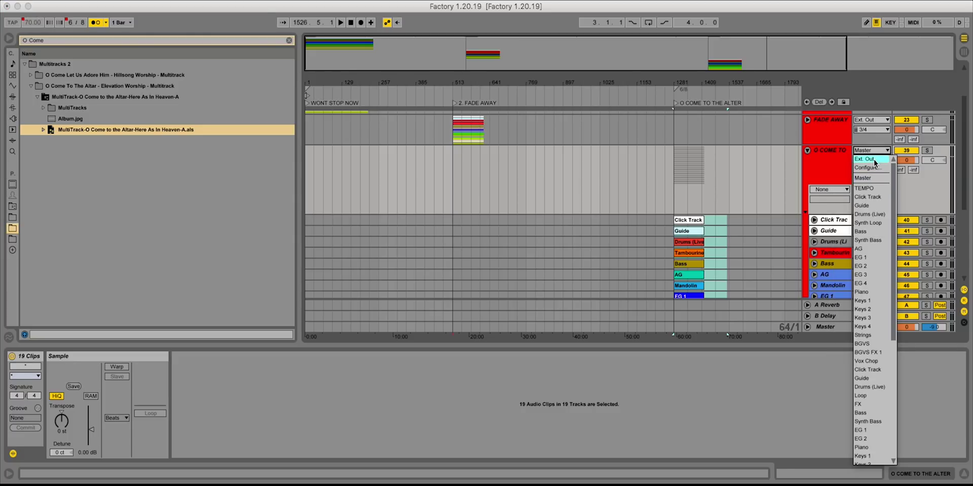
click(874, 161)
click(875, 161)
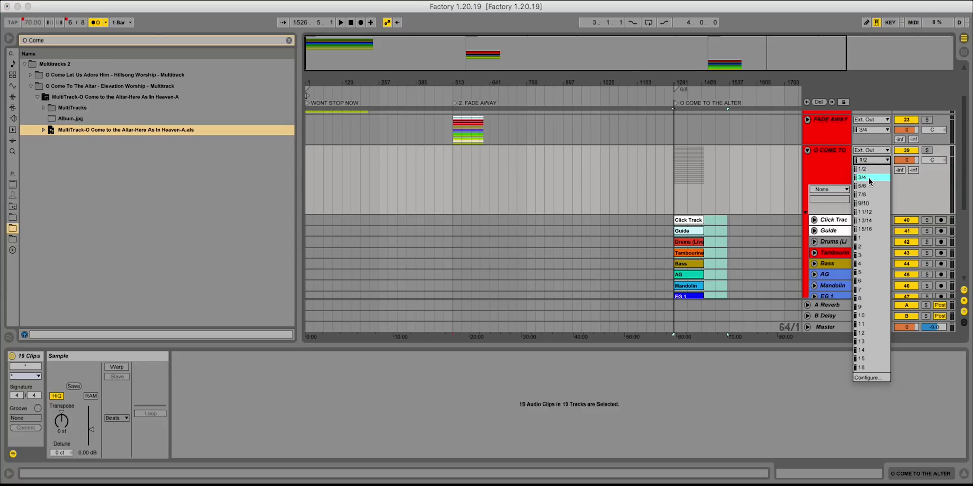
click(868, 178)
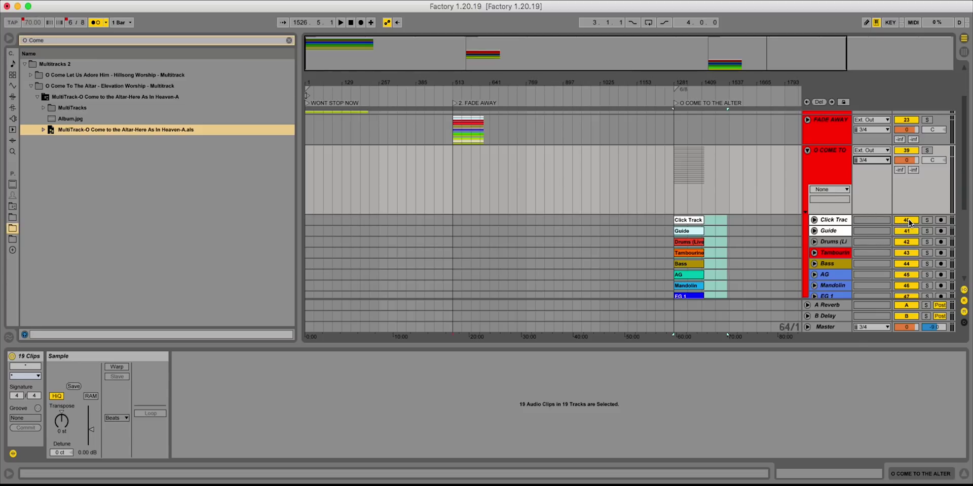
Step: Deactivate the Click Track, send Guide to Ext. Out channel 5, and fold the group
click(908, 221)
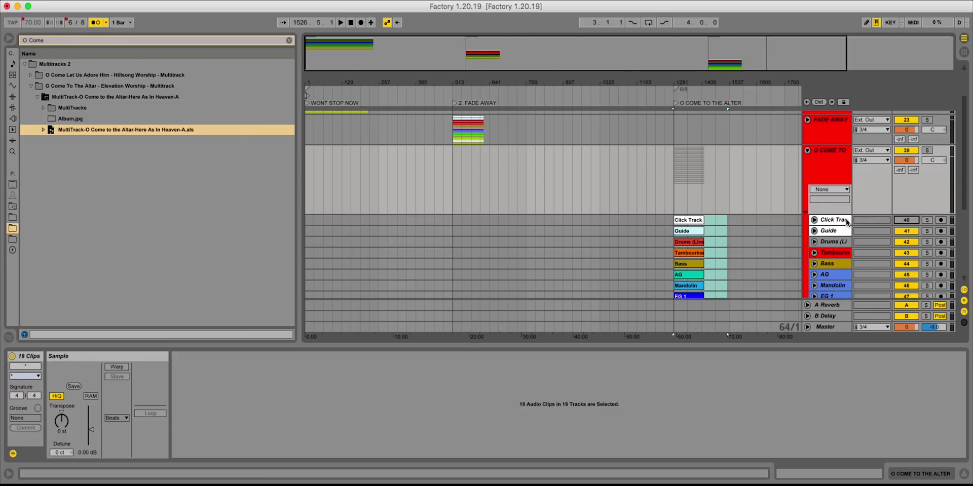
click(815, 230)
click(884, 251)
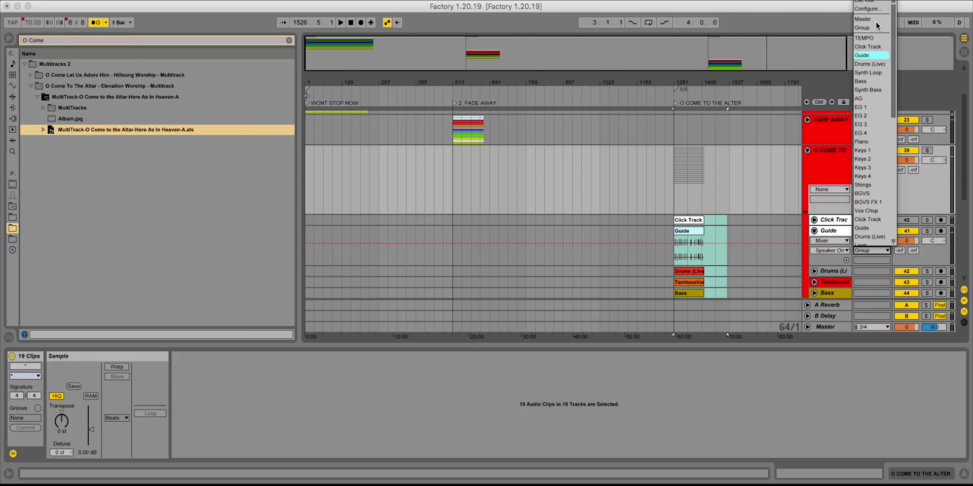
click(867, 5)
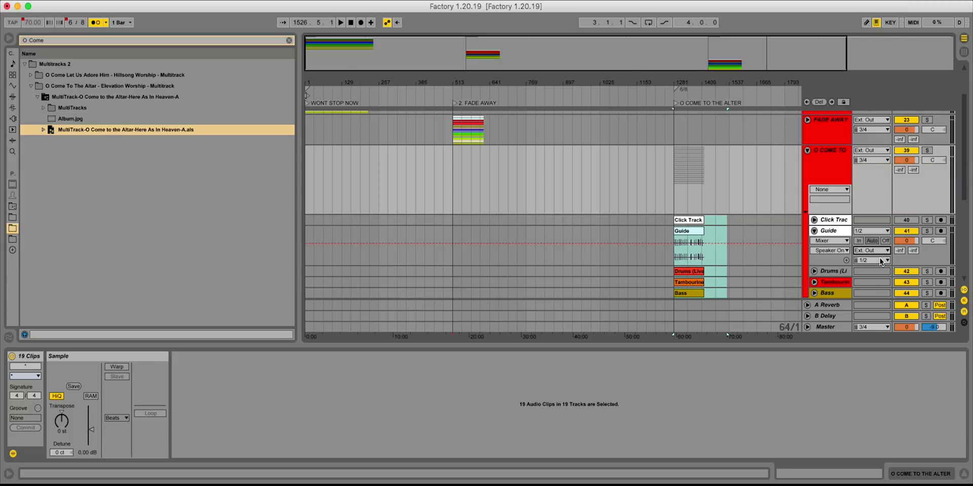
click(879, 260)
click(864, 141)
click(808, 150)
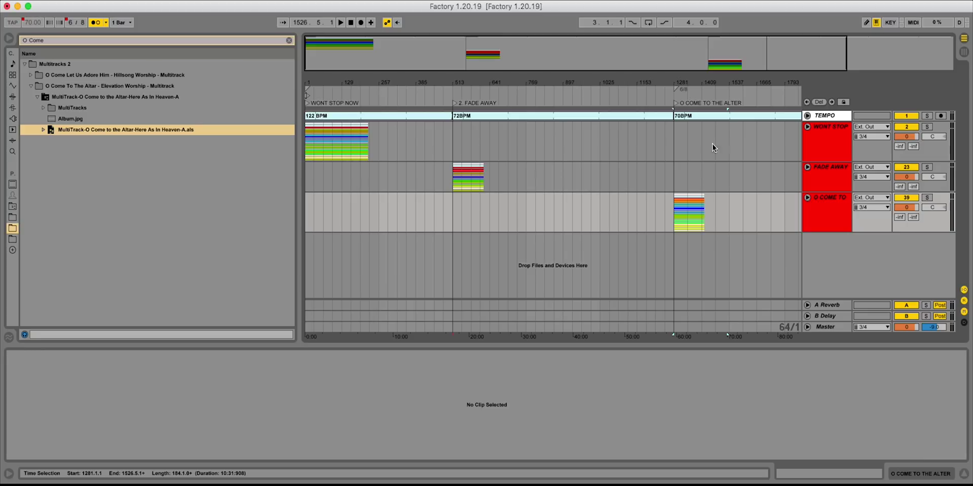
Step: Zoom the arrangement out horizontally to show all three songs
drag(518, 82, 519, 76)
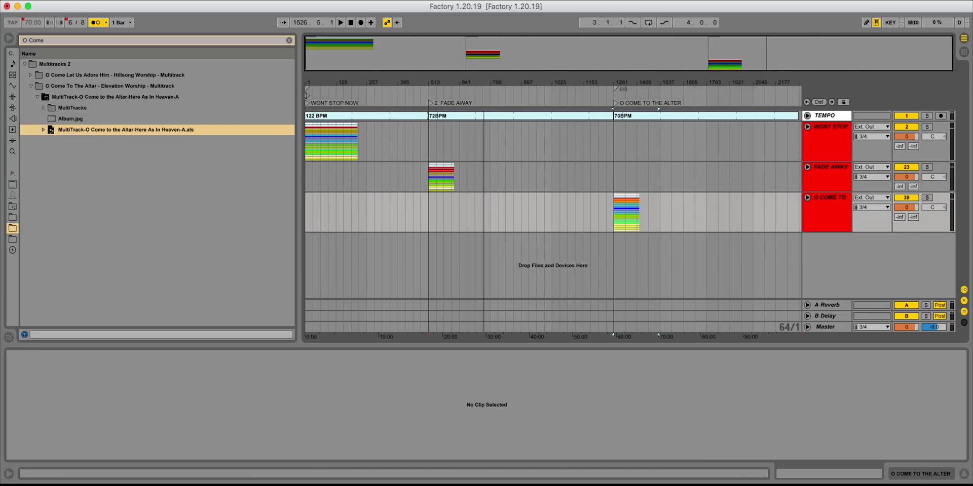